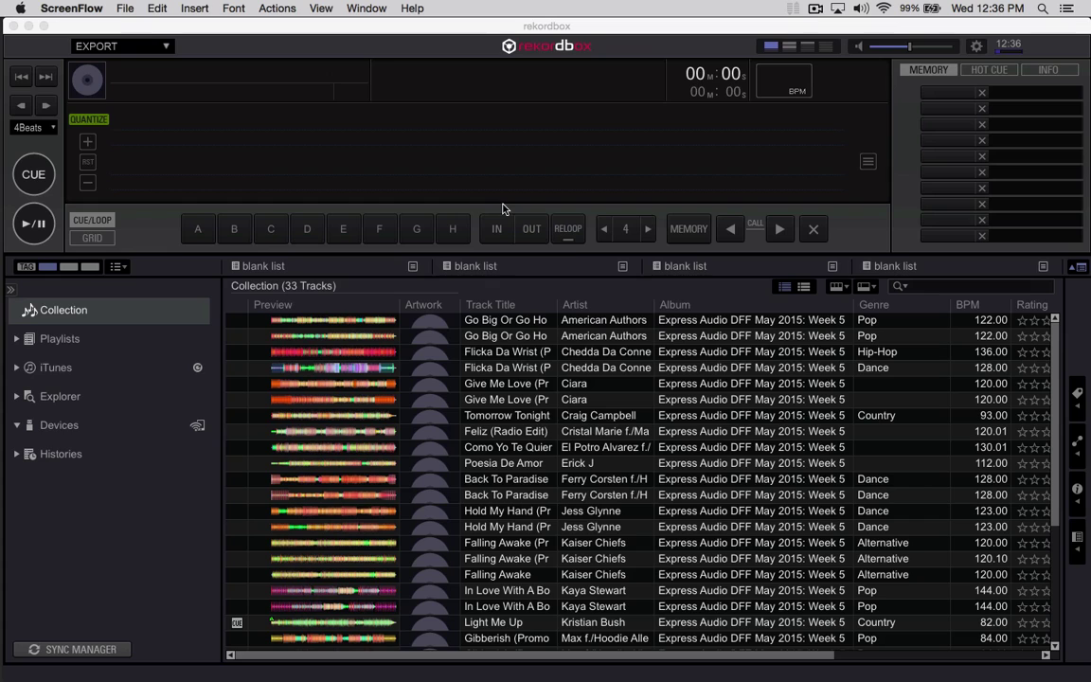
- Switch to Finder and open the Vertex4 drive's Music folder and the CORSAIR drive in separate windows
click(469, 51)
key(super+w)
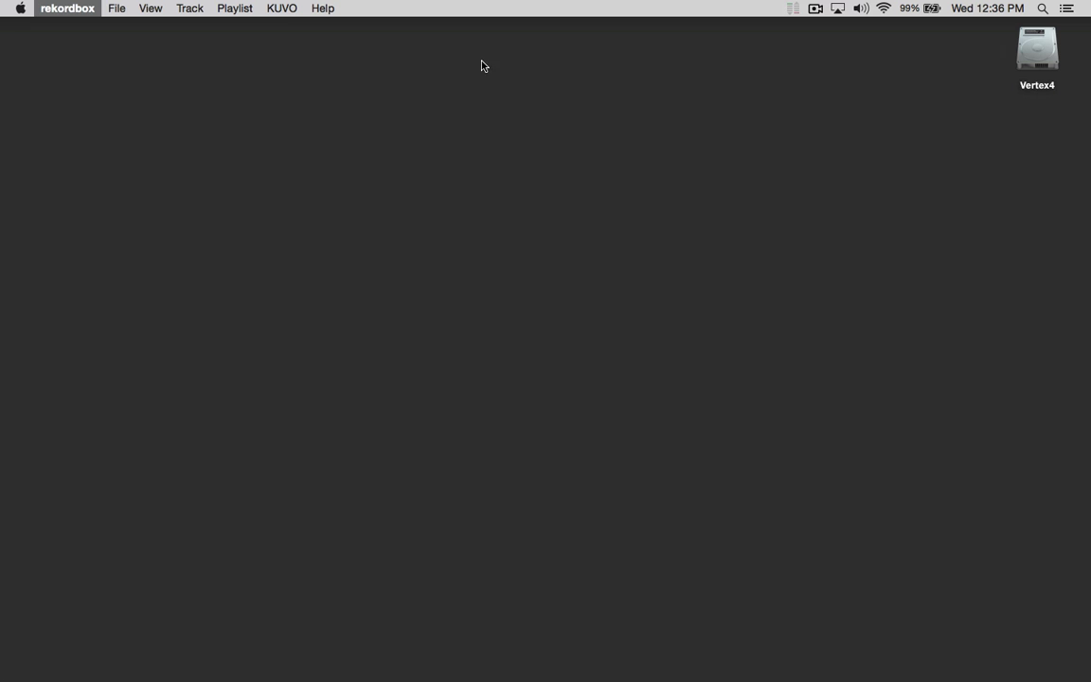
click(726, 253)
double_click(1037, 49)
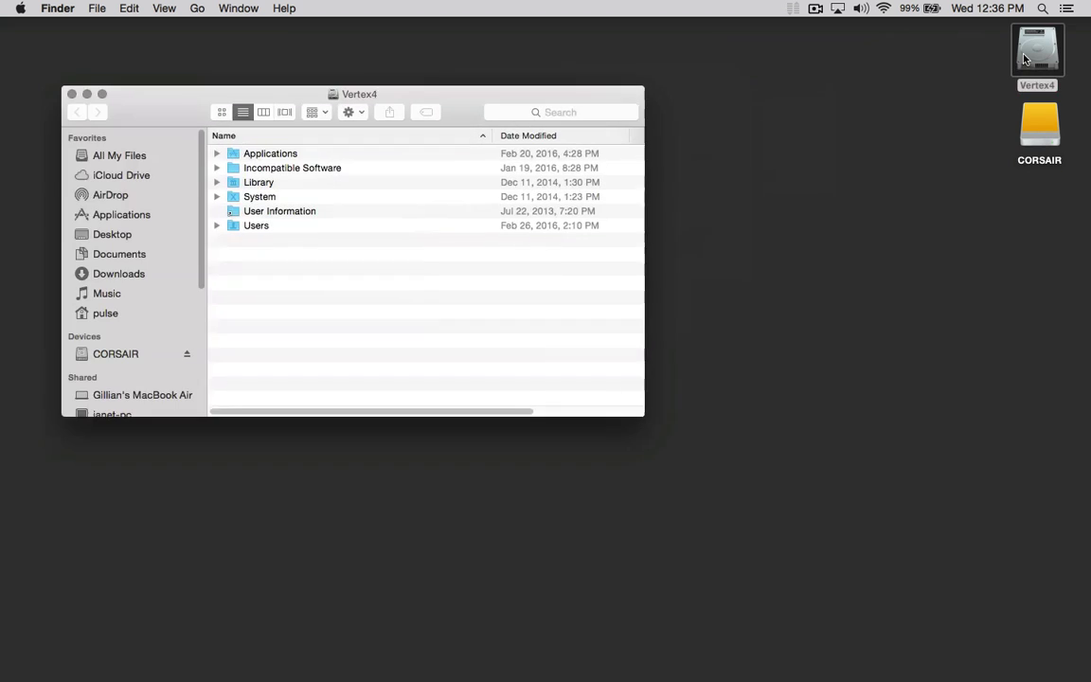
double_click(1038, 121)
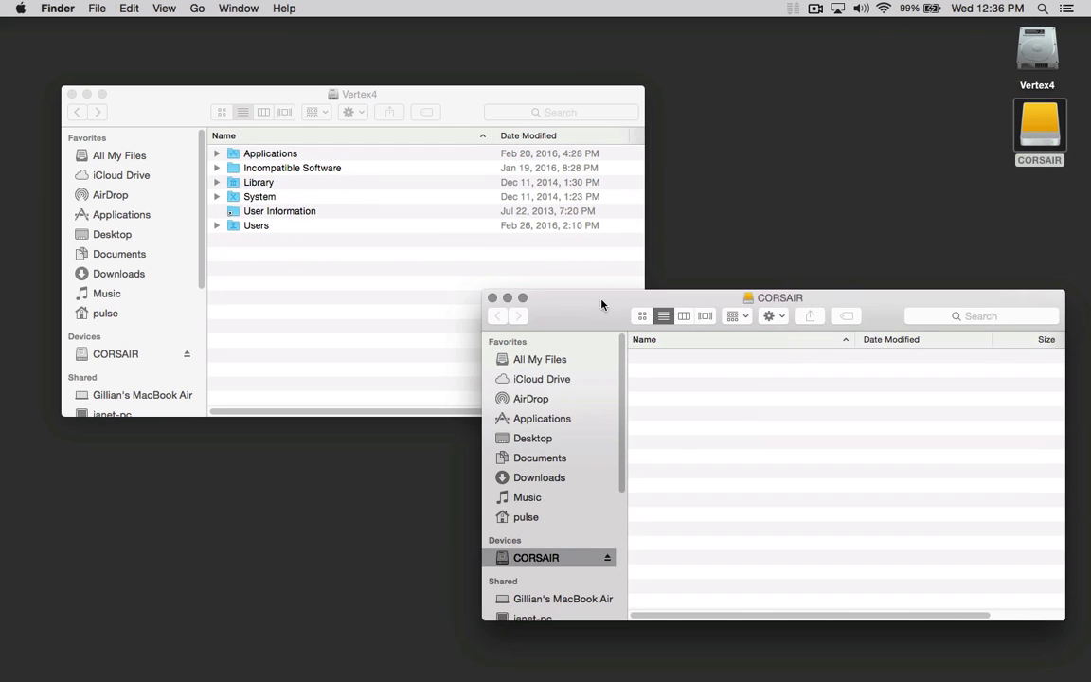
click(111, 294)
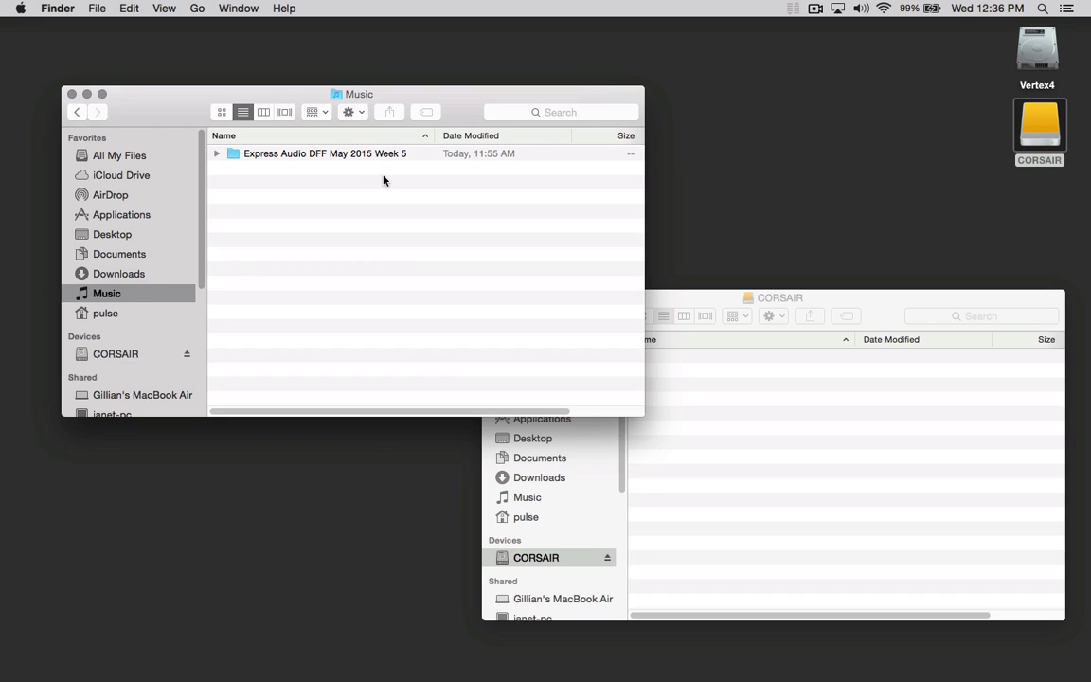
- Create a folder named Music on the CORSAIR drive
click(868, 488)
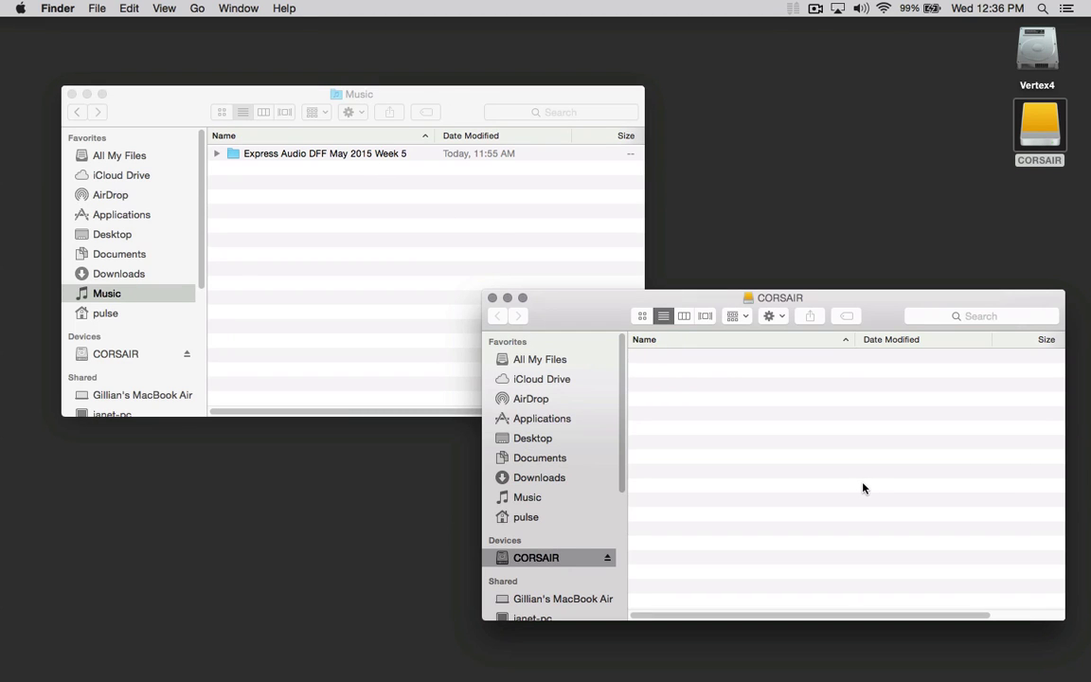
key(super+shift+n)
text(Music)
key(Return)
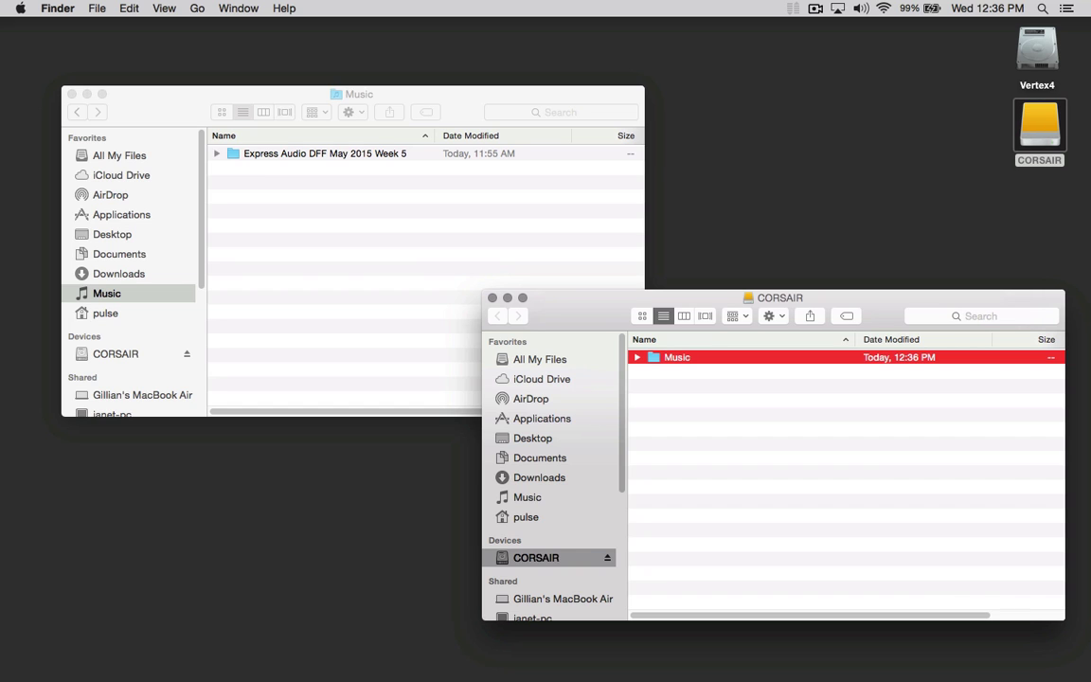
- Copy the Express Audio DFF May 2015 Week 5 folder from the internal Music folder into CORSAIR's Music folder
click(432, 201)
double_click(670, 358)
drag(378, 154, 823, 482)
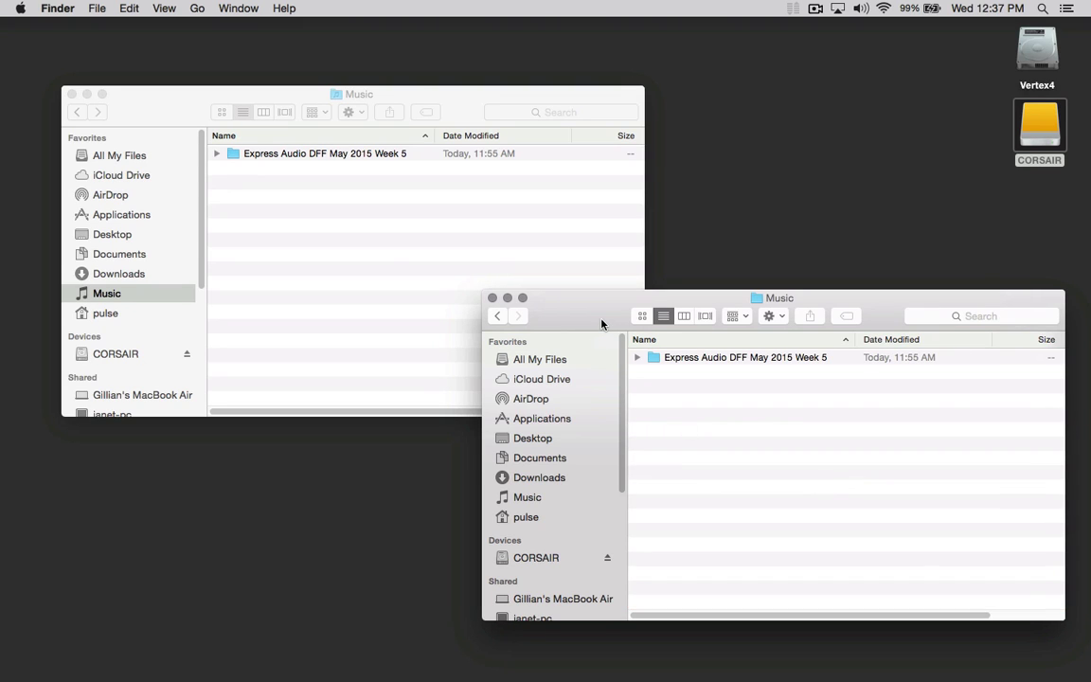
- Delete the original Express Audio DFF May 2015 Week 5 folder from the internal drive's Music folder
click(383, 161)
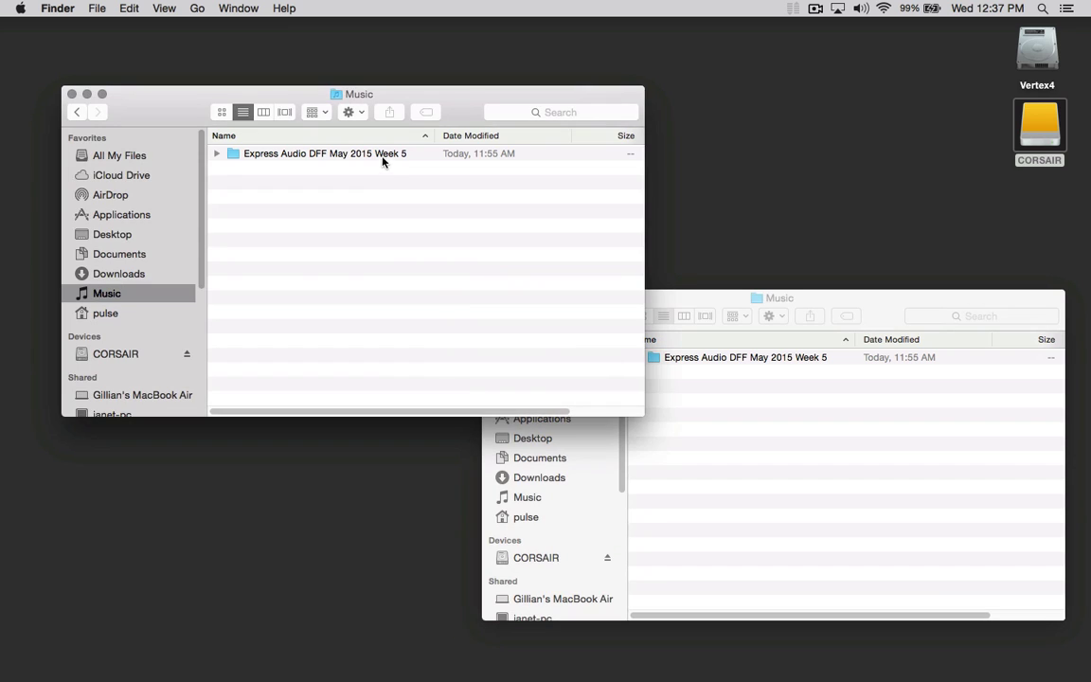
click(381, 157)
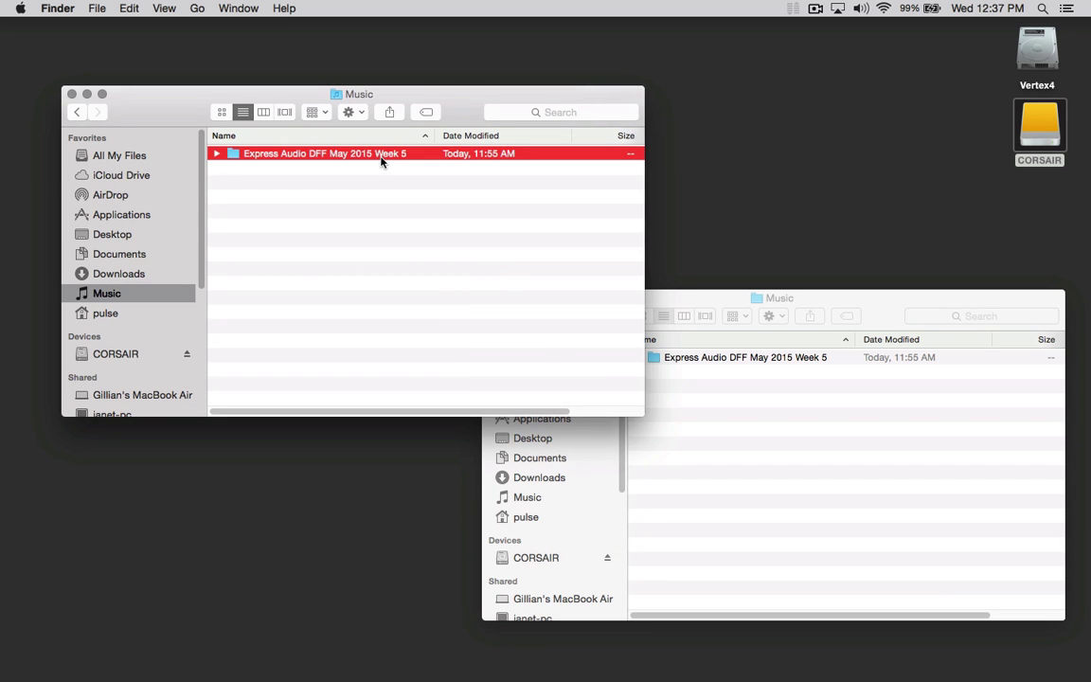
key(super+BackSpace)
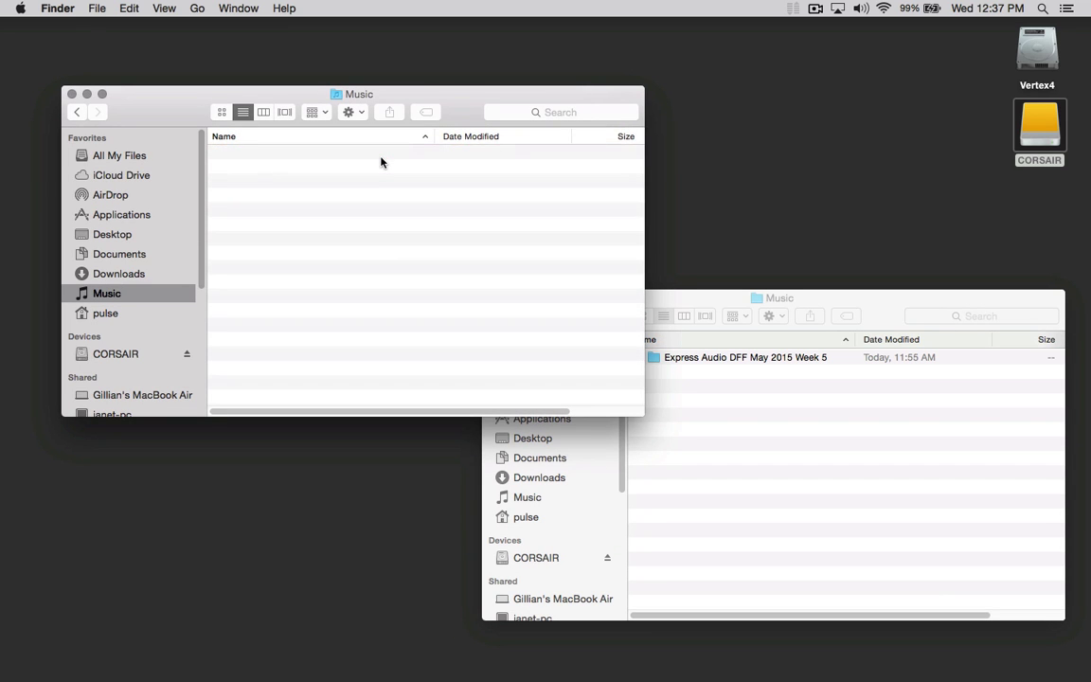
- Close both Finder windows and switch back to rekordbox
click(651, 488)
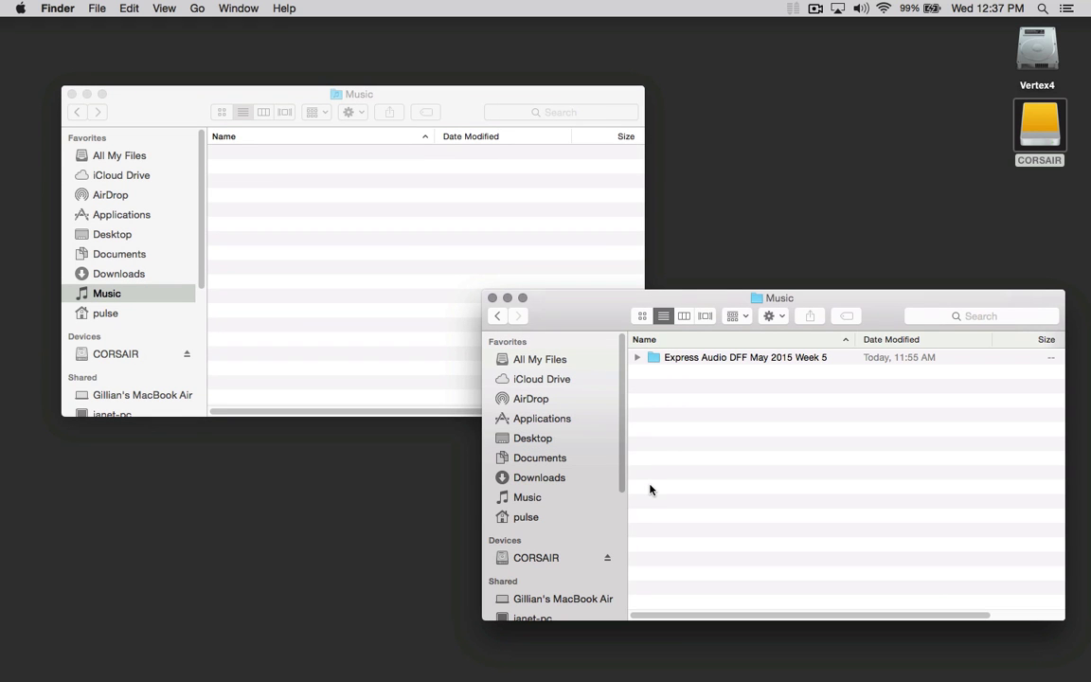
click(367, 278)
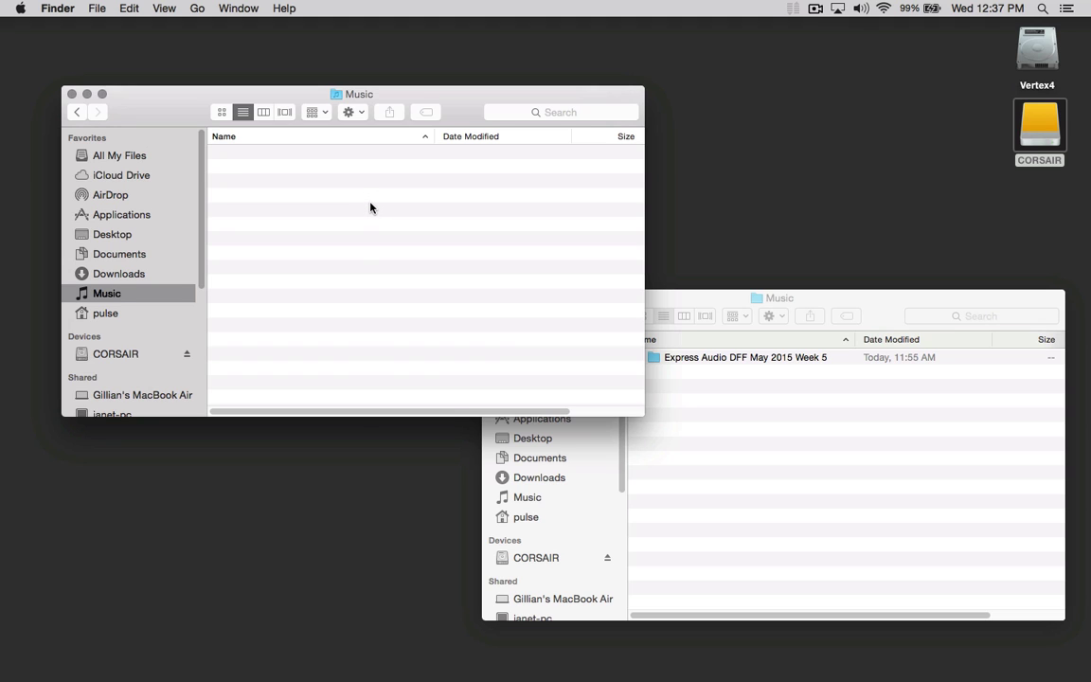
key(super+w)
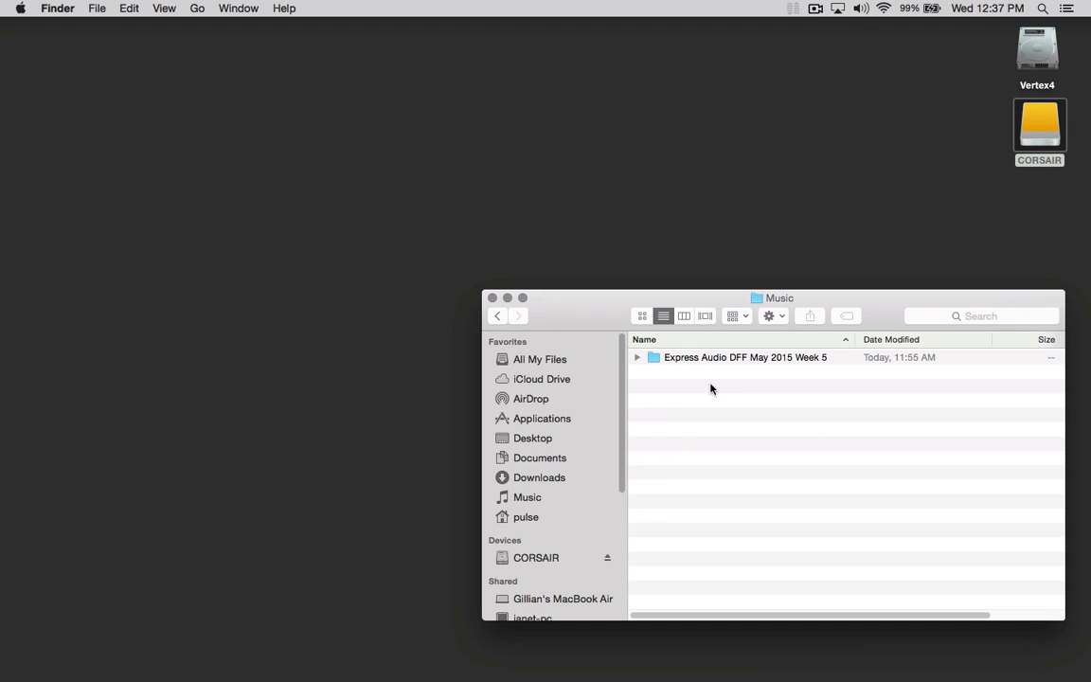
key(super+w)
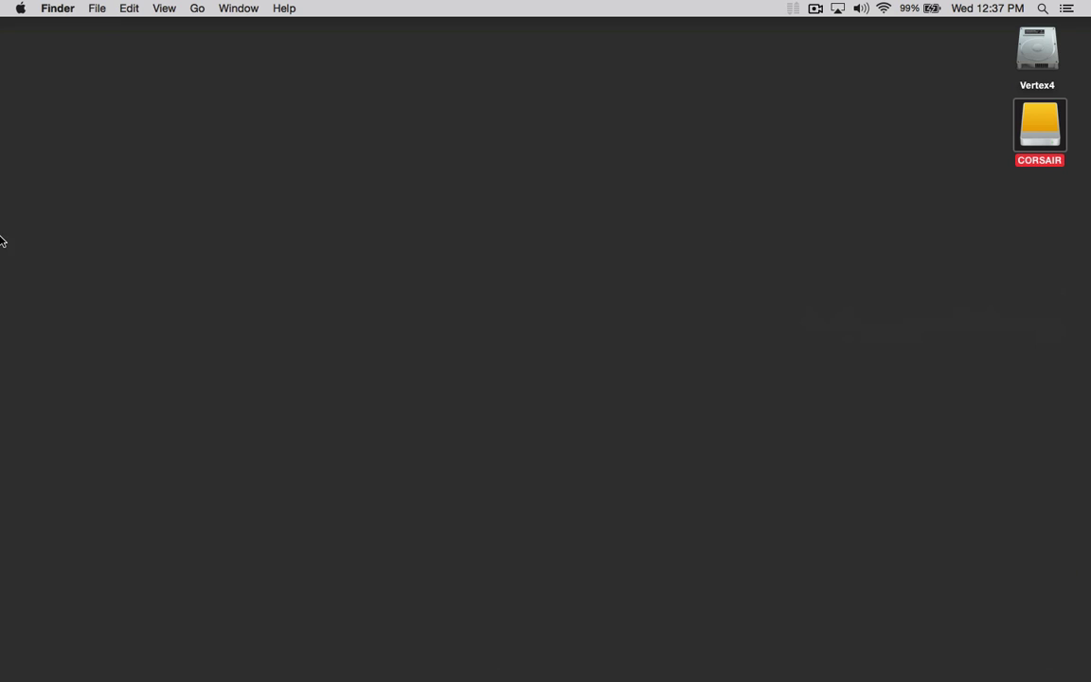
click(22, 264)
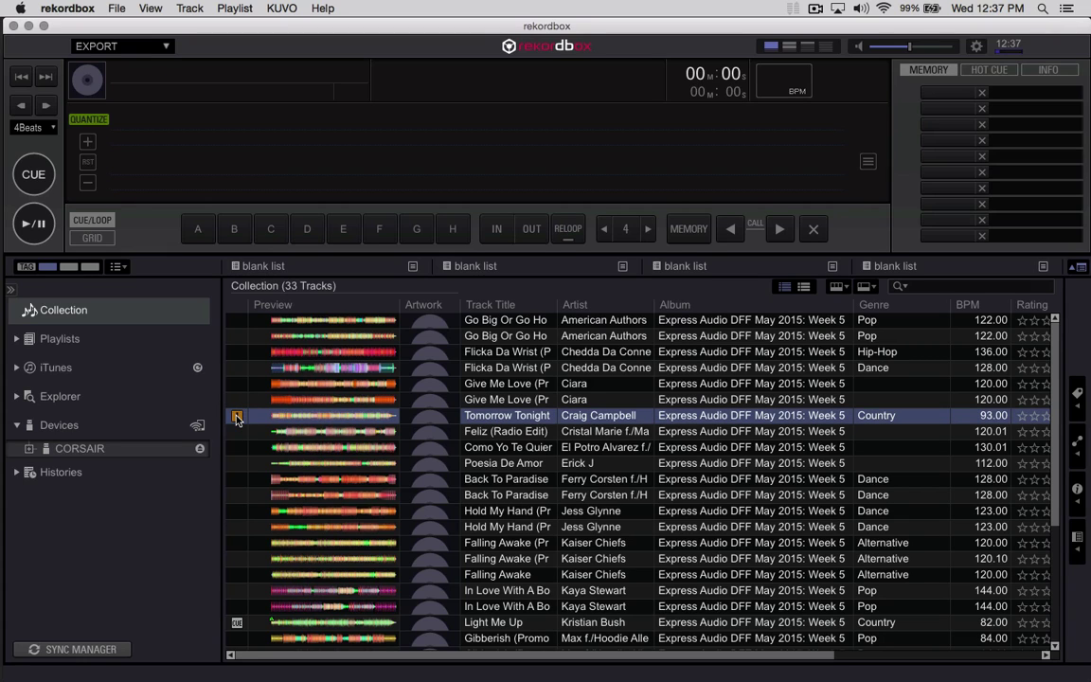
- Relocate all collection tracks, choosing American Authors - Go Big Or Go Home (Promo Only Intro Edit).mp3 in CORSAIR's Music/Express Audio DFF May 2015 Week 5 folder
mouse_move(243, 421)
key(super+a)
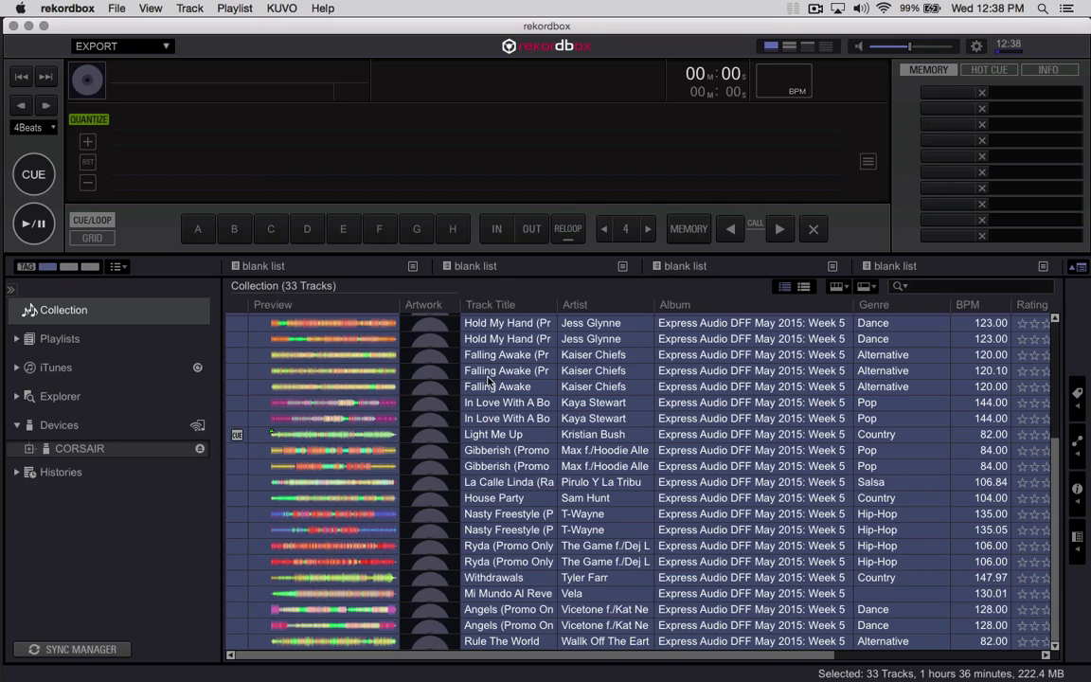
right_click(489, 376)
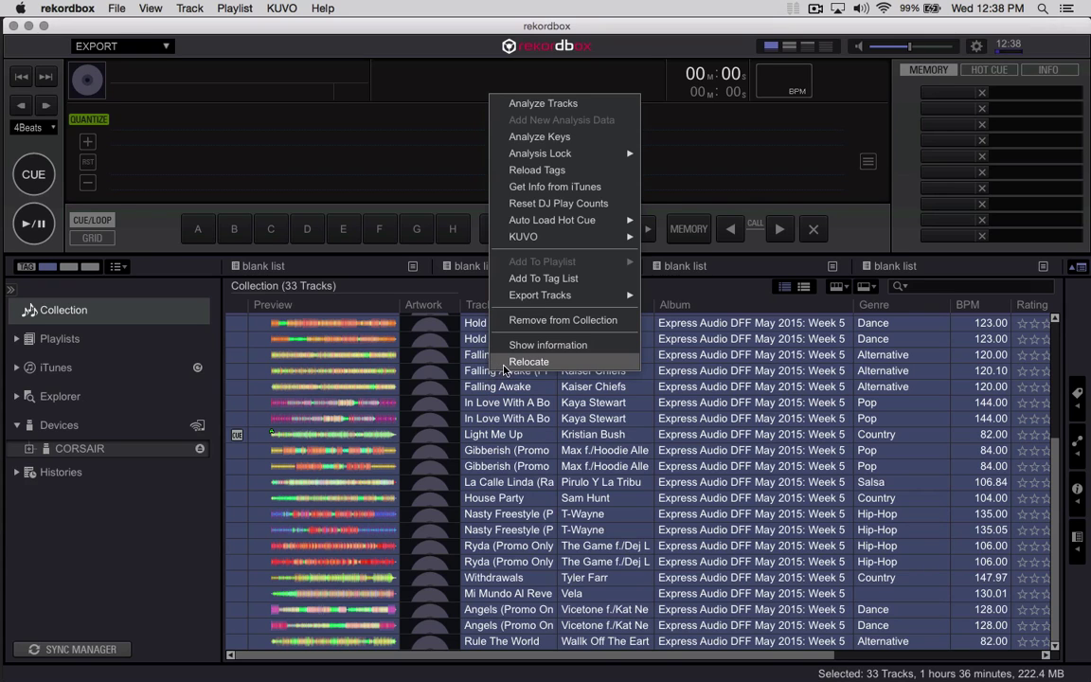
click(542, 368)
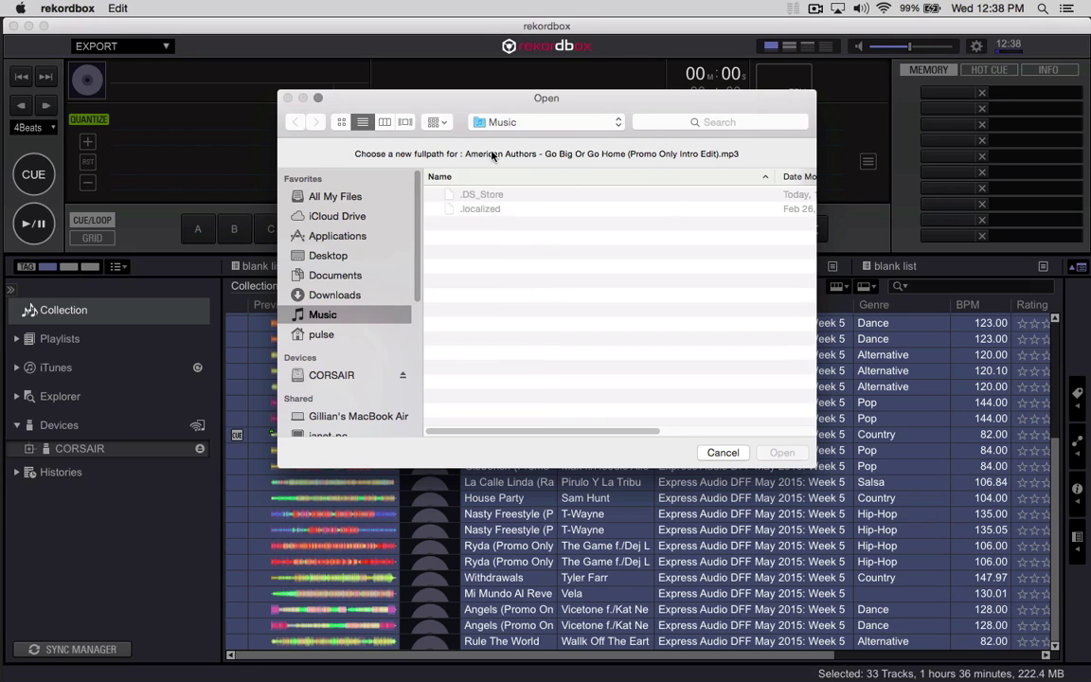
click(331, 376)
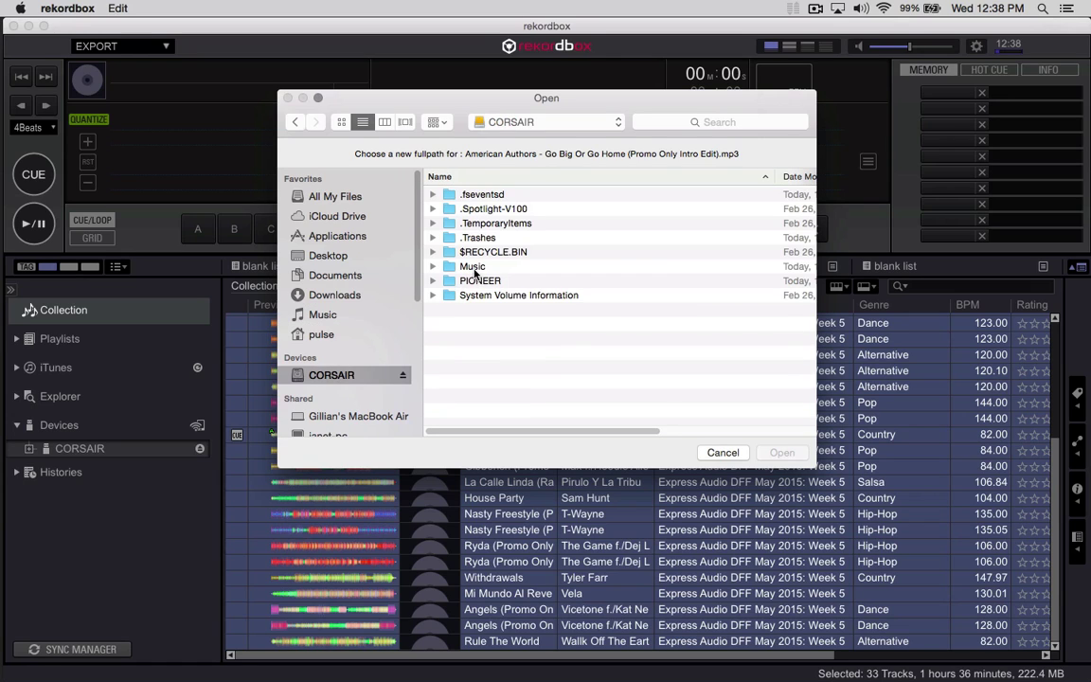
double_click(444, 266)
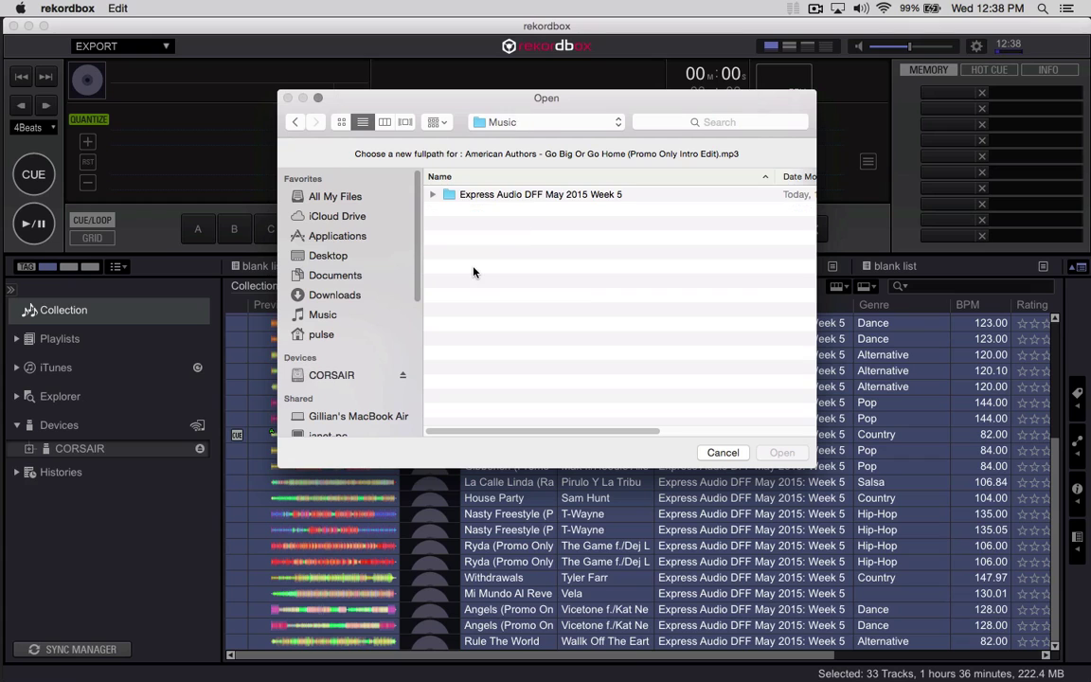
double_click(502, 196)
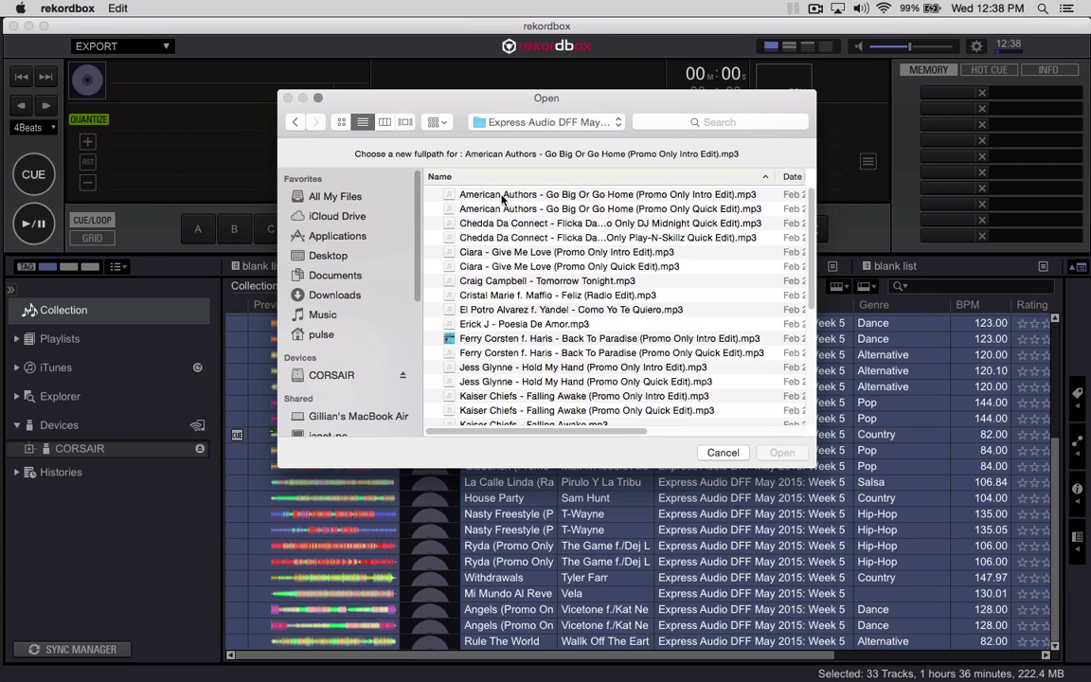
click(502, 195)
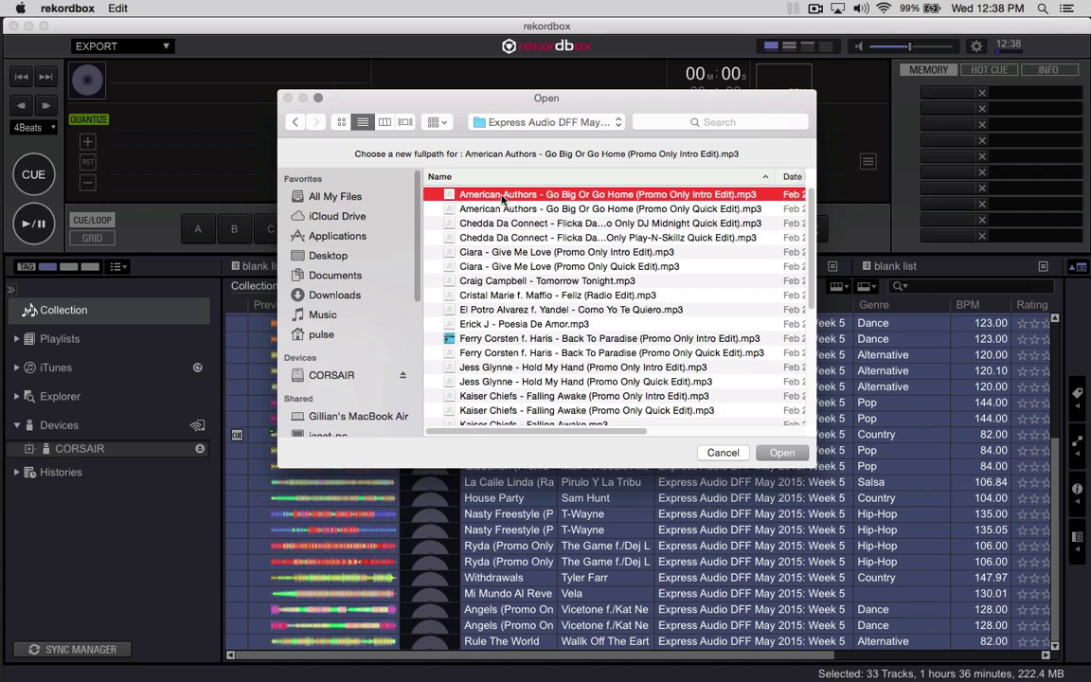
click(771, 452)
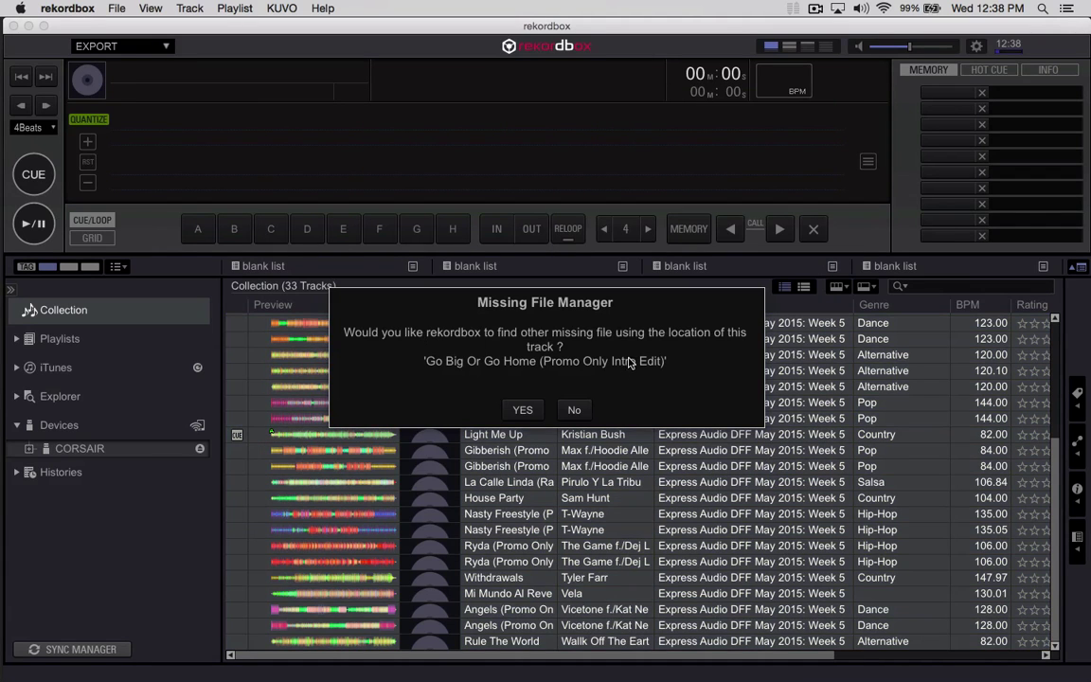
- Let the Missing File Manager find the other missing files from that location, and load In Love With A Boy (Promo Only Intro Edit) into the player
click(521, 412)
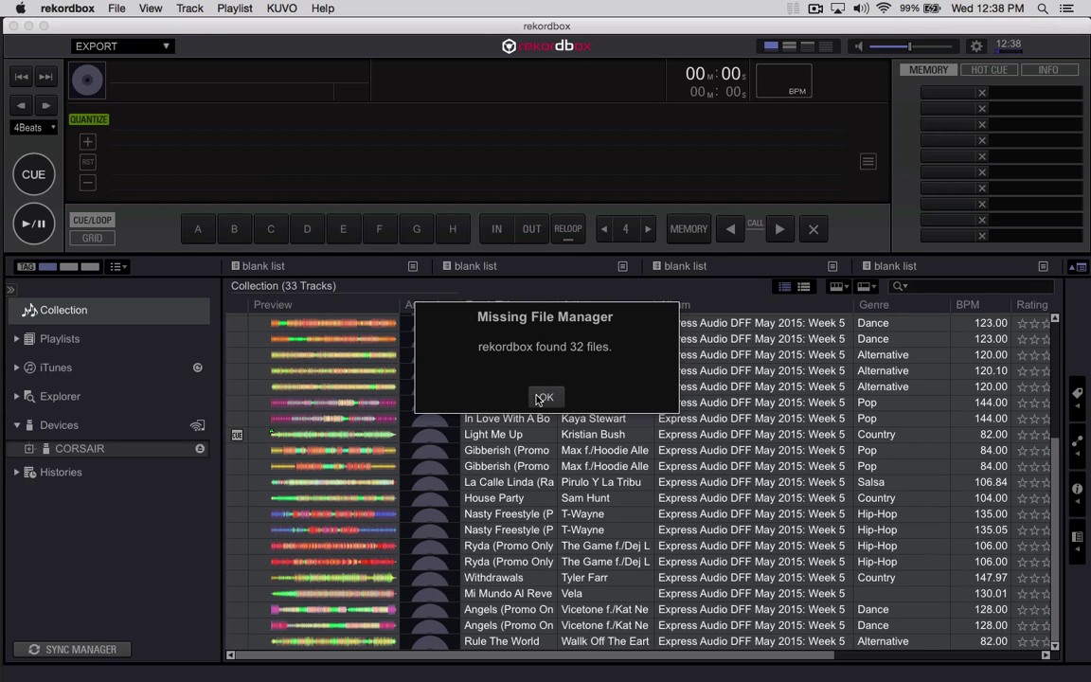
click(535, 396)
drag(536, 402, 458, 165)
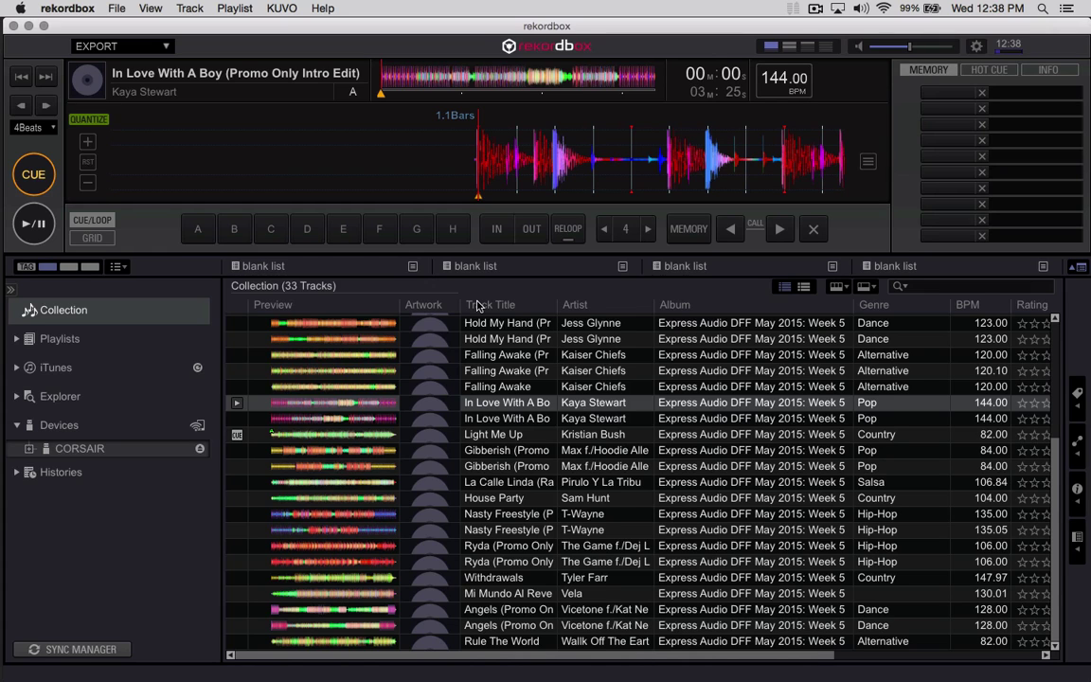
- Move the master database to /Volumes/CORSAIR in the advanced preferences and close the preferences
click(974, 47)
click(673, 87)
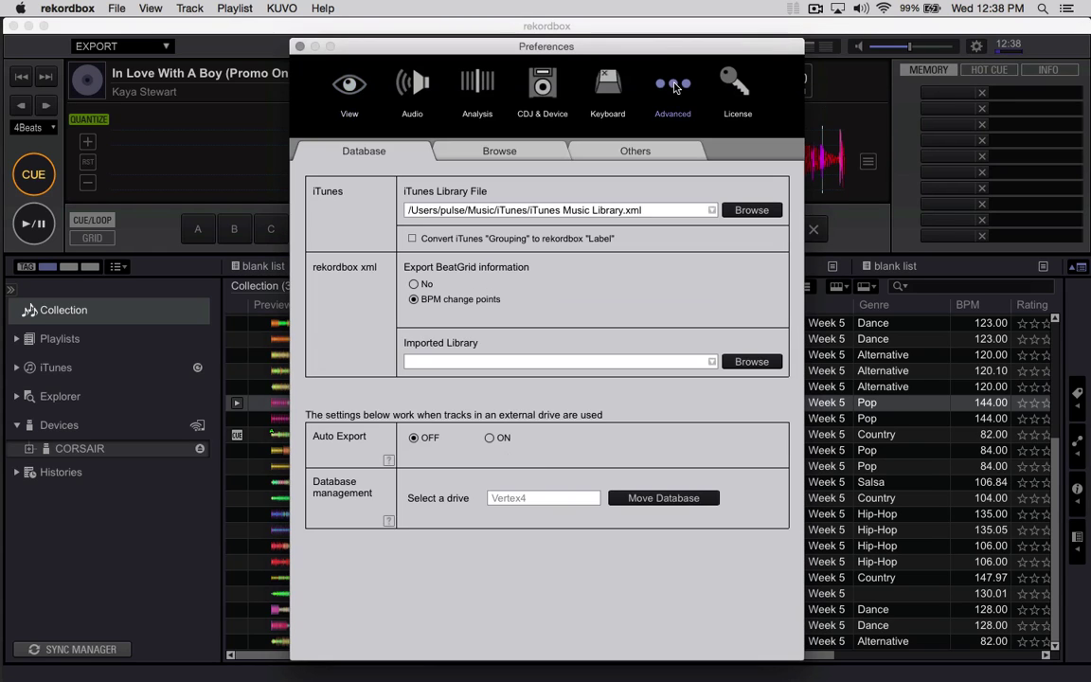
click(633, 502)
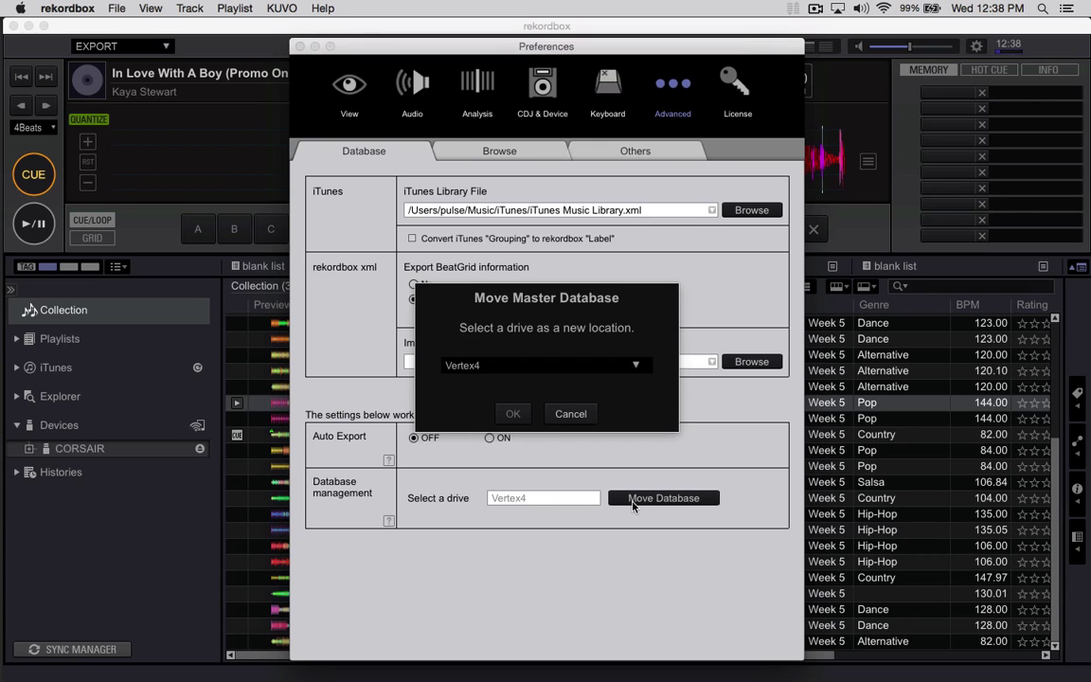
click(555, 375)
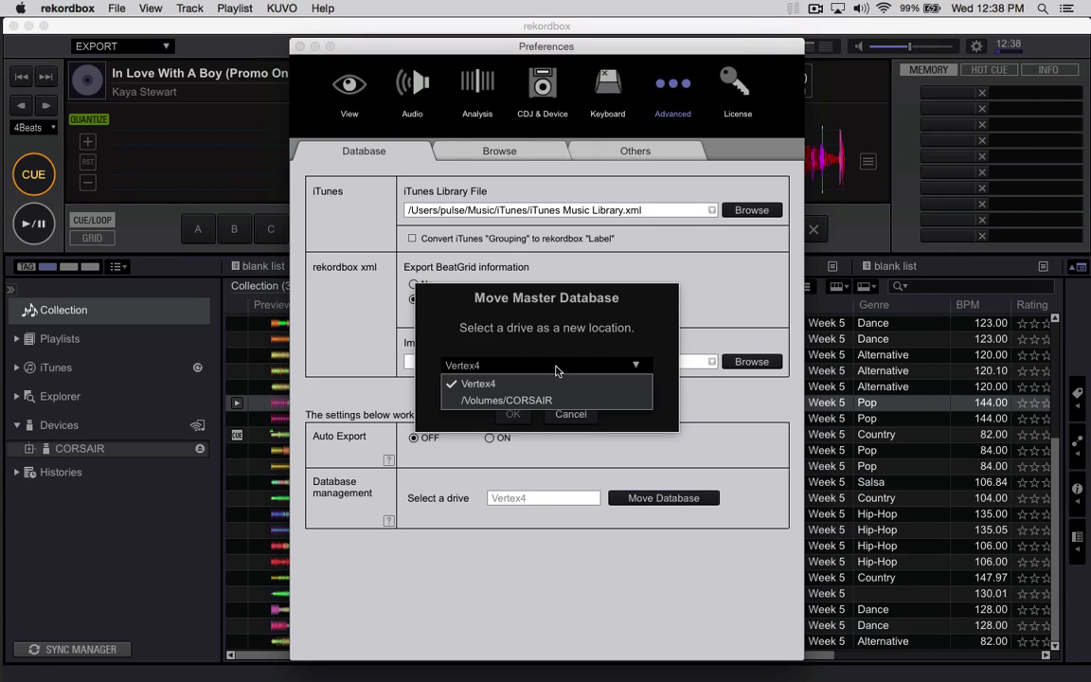
click(541, 400)
click(514, 414)
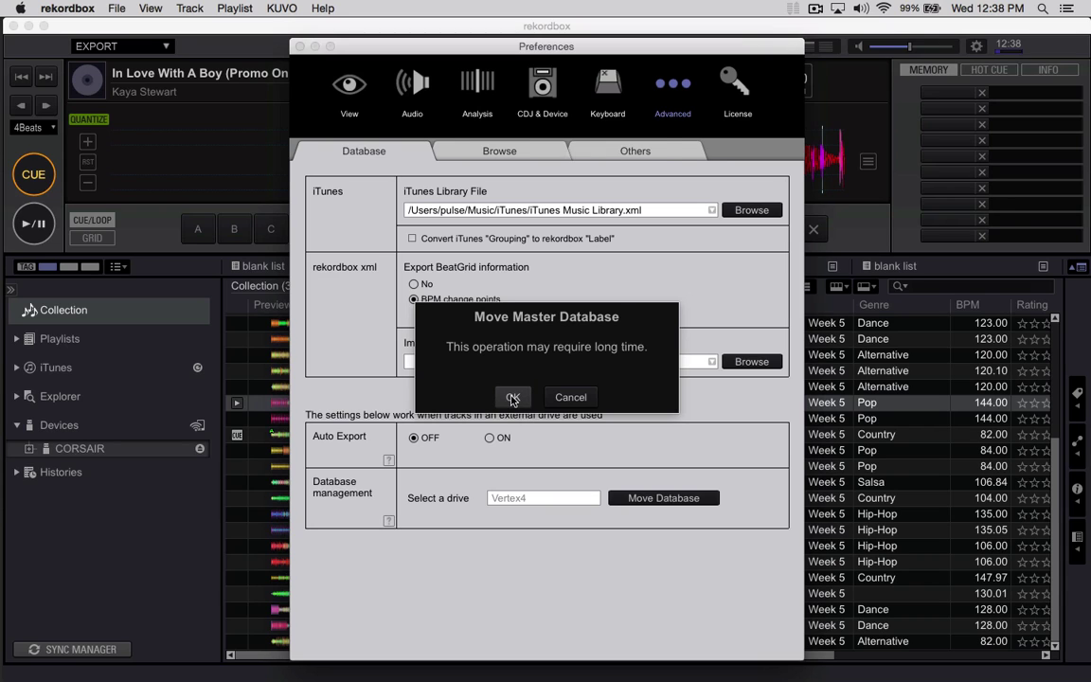
click(512, 399)
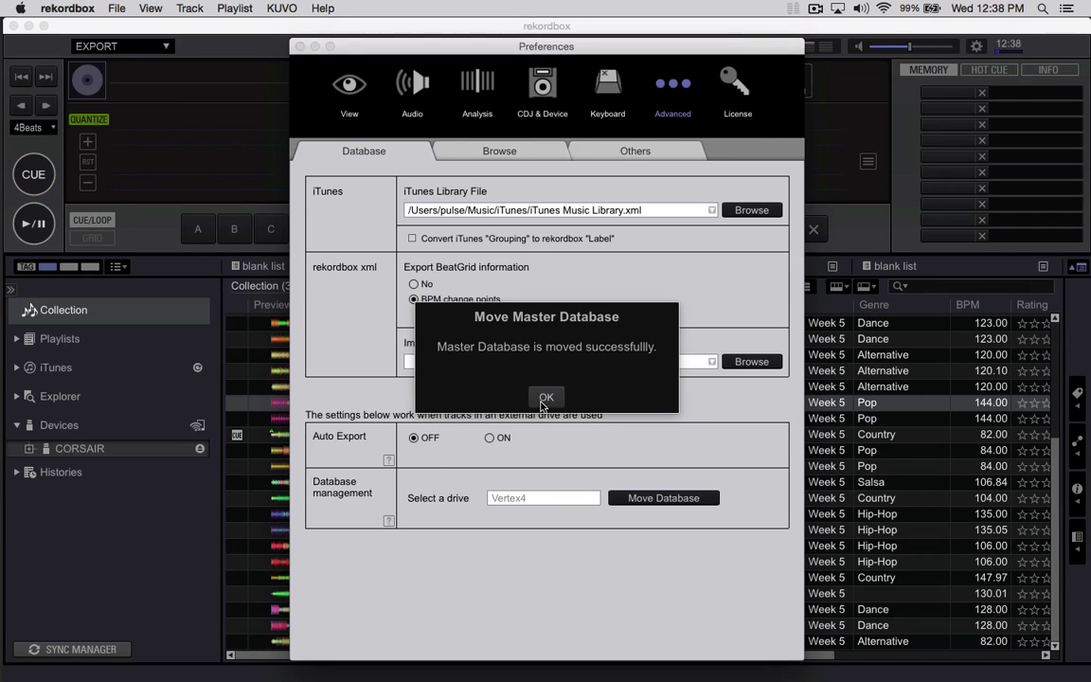
click(543, 399)
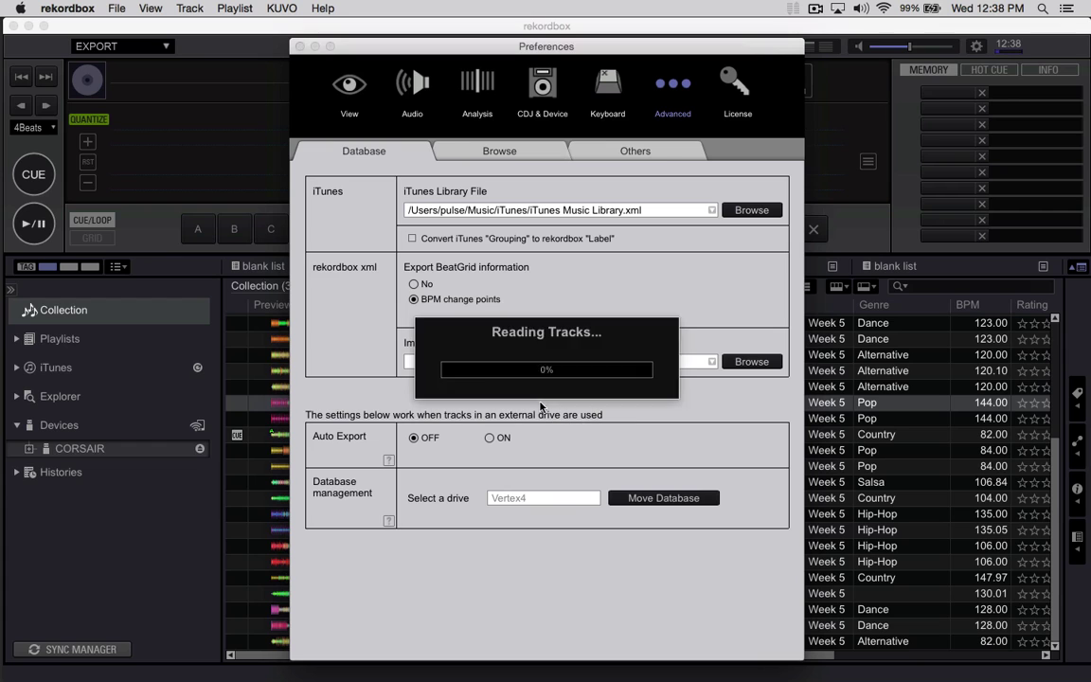
click(299, 47)
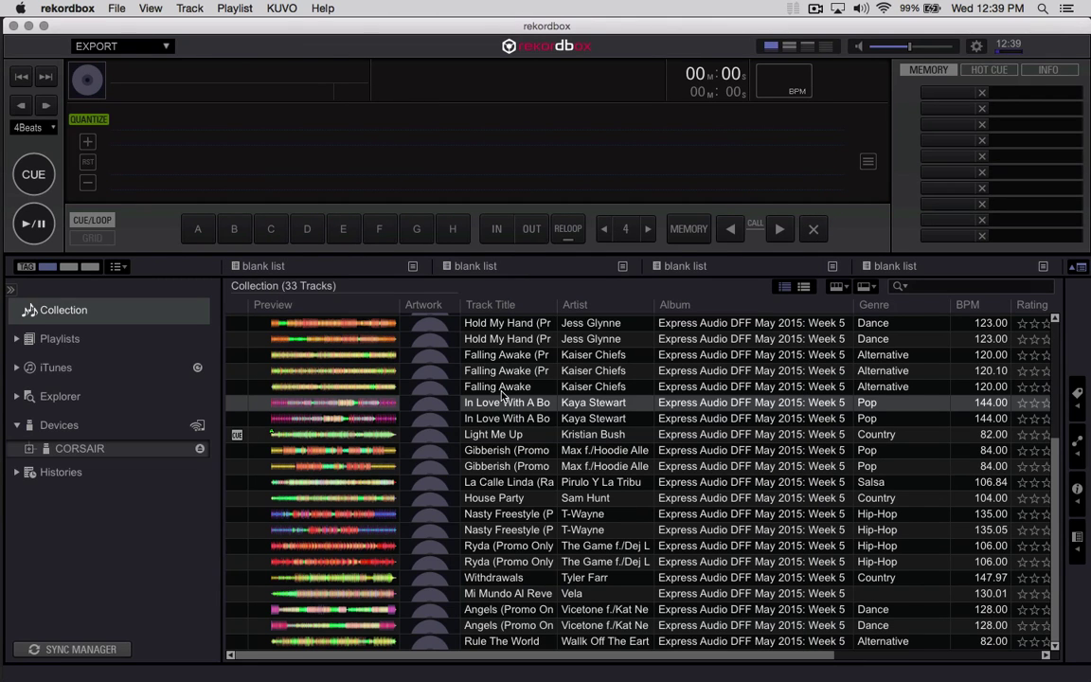
- Quit rekordbox and eject the CORSAIR drive
click(52, 10)
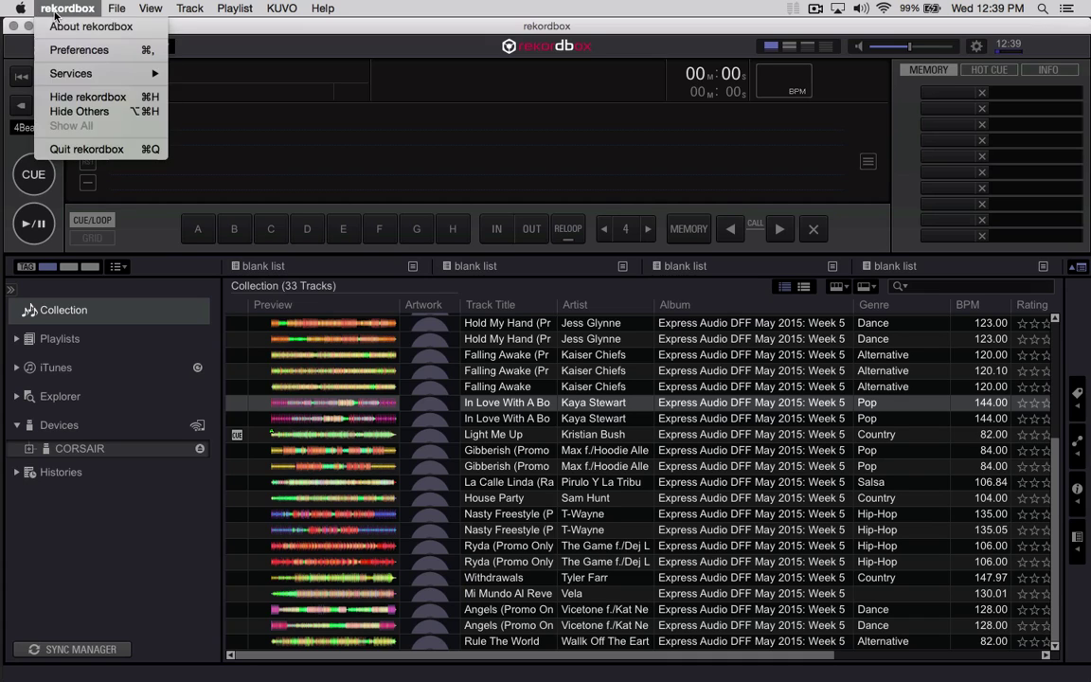
click(115, 148)
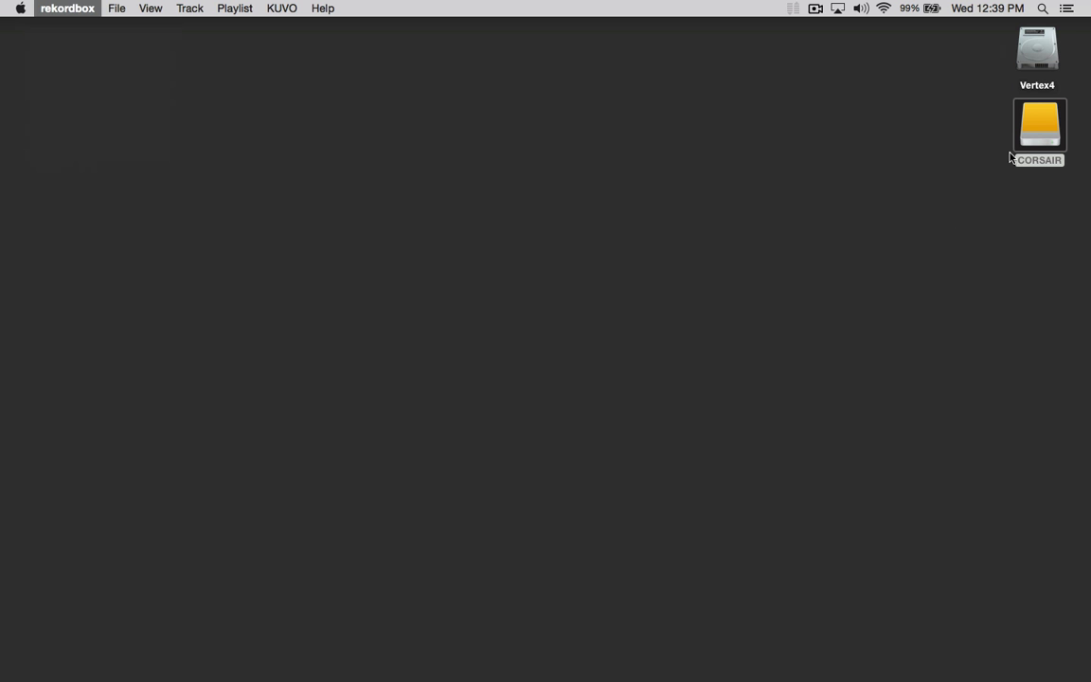
key(super+e)
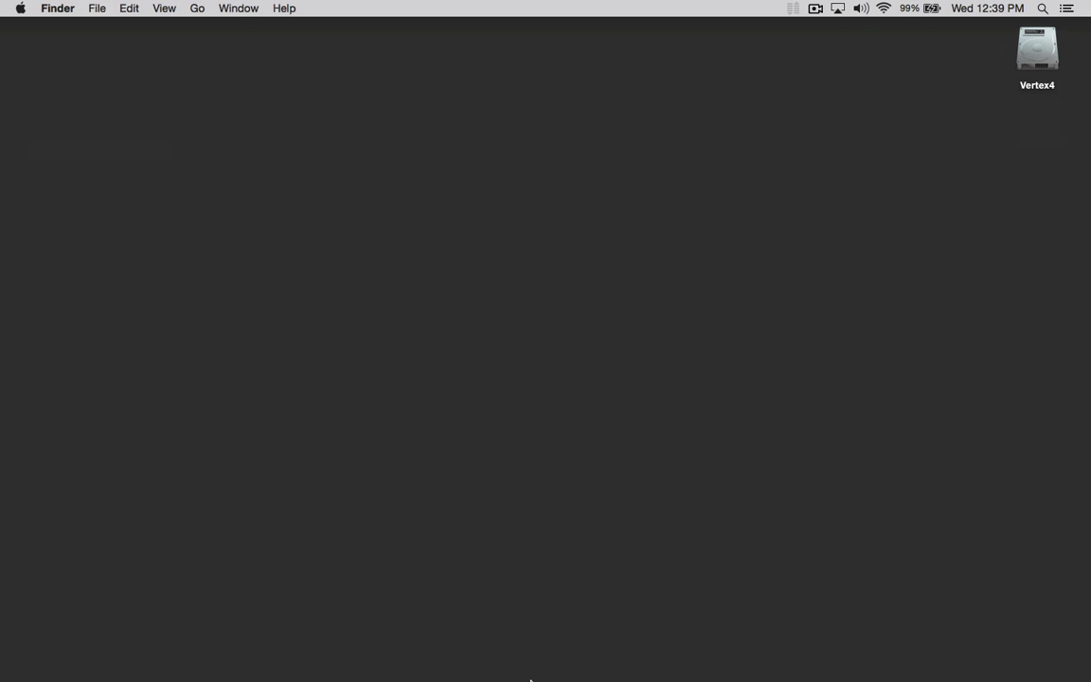
- Launch rekordbox with the CORSAIR drive disconnected, opening the master database in the default drive, and quit rekordbox
mouse_move(4, 225)
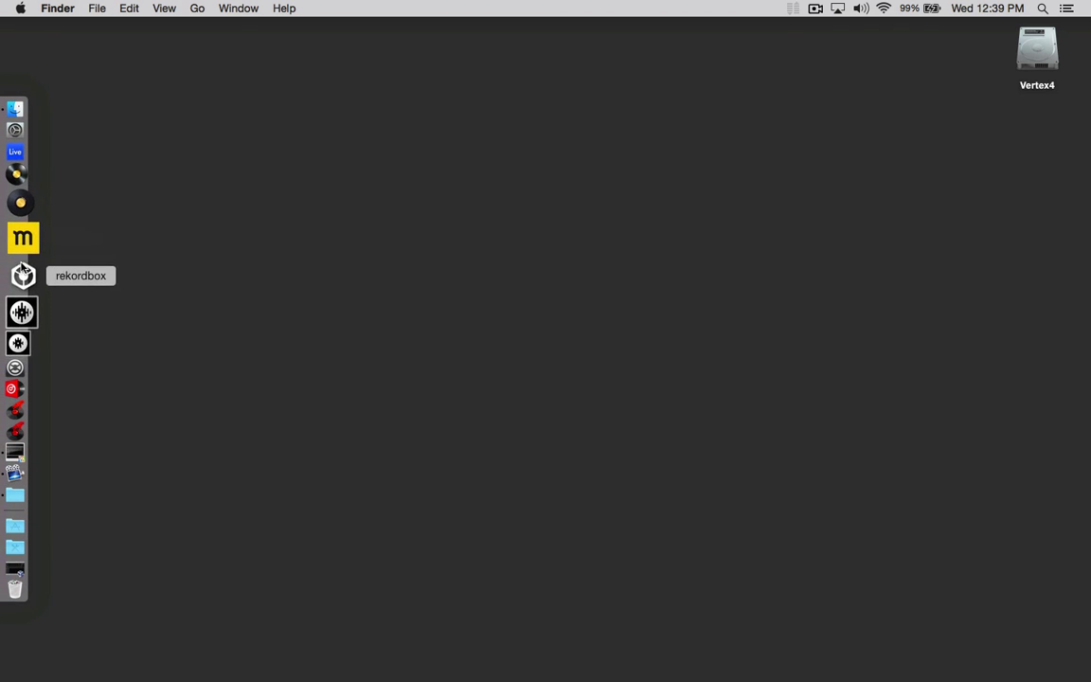
click(21, 274)
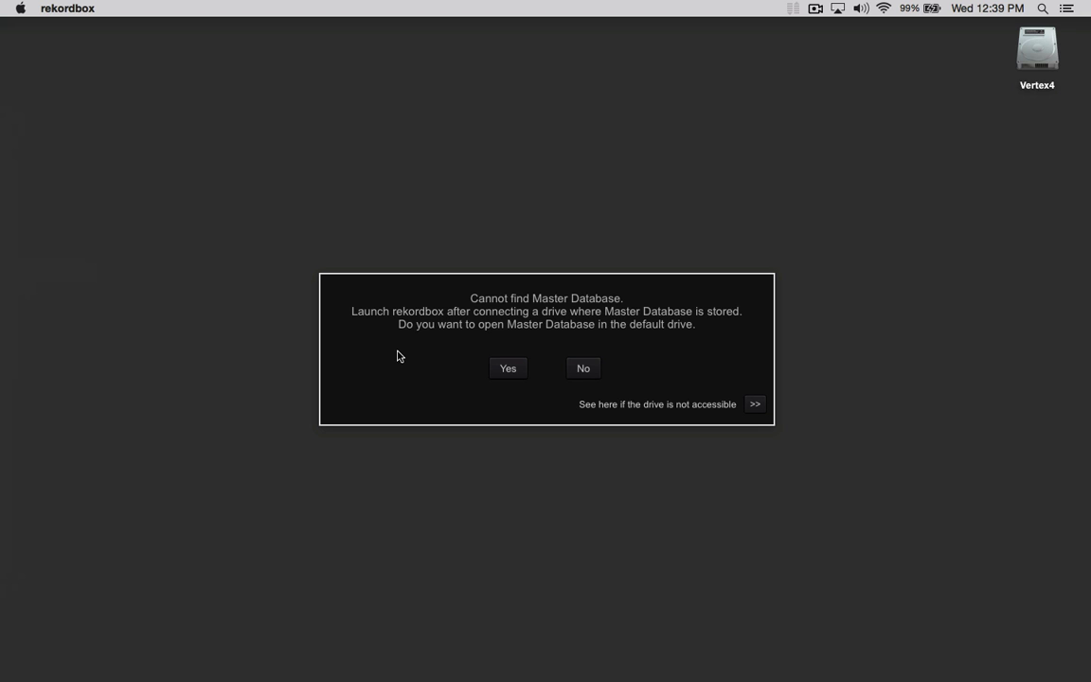
click(517, 366)
click(519, 390)
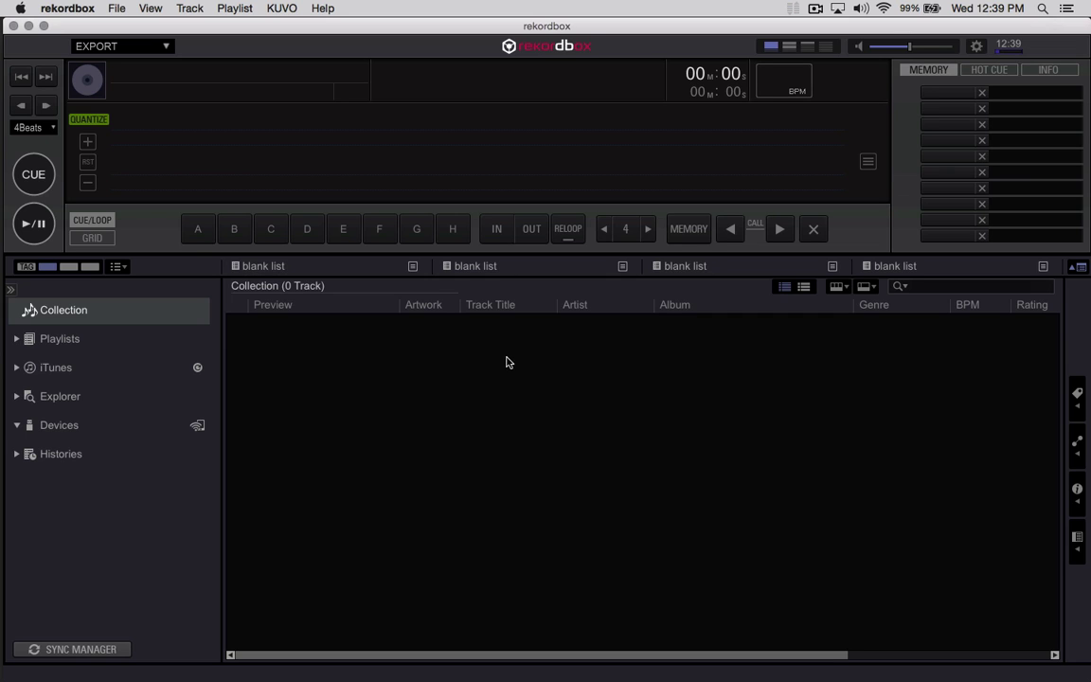
click(76, 9)
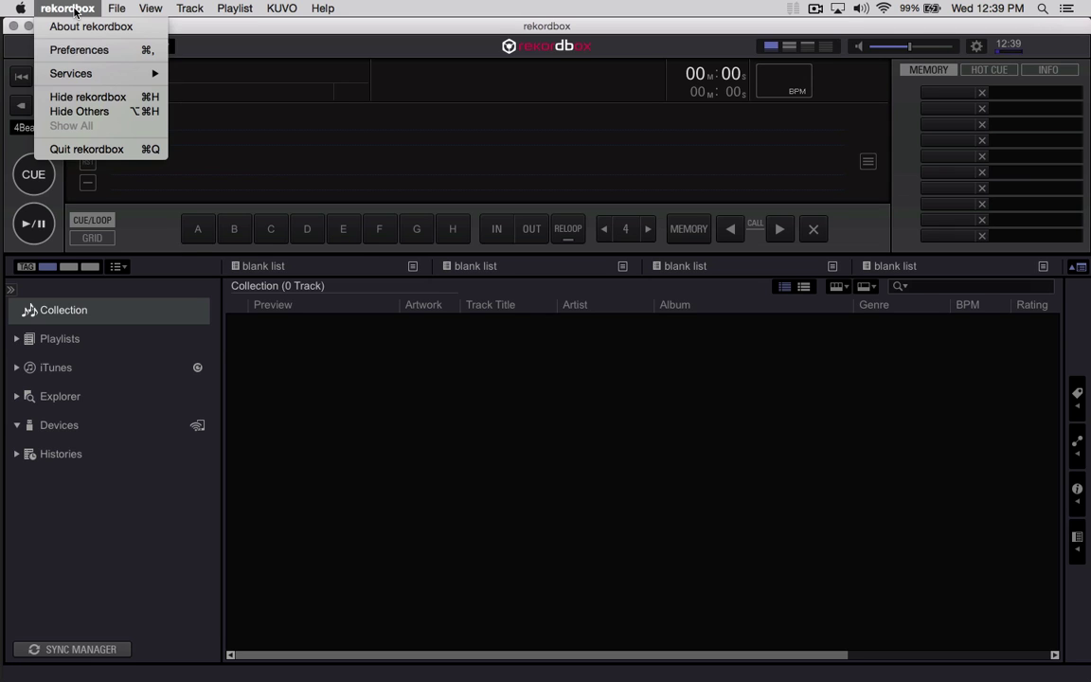
click(86, 150)
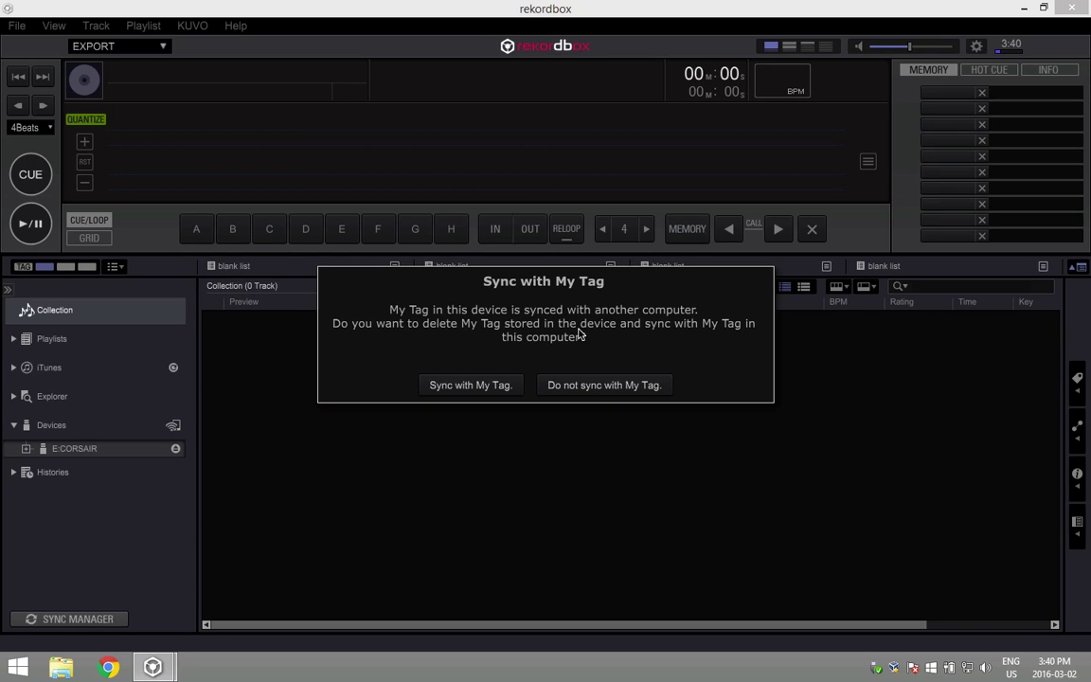
- On the Windows computer, decline syncing the CORSAIR device with My Tag and accept that My Tag is not exported
click(583, 387)
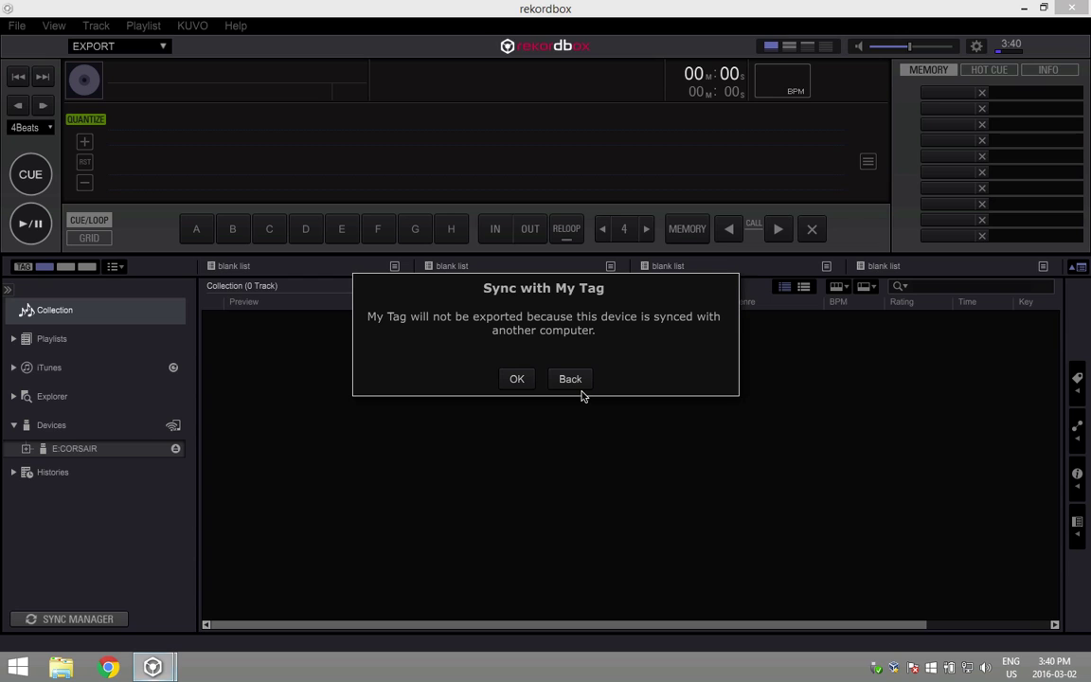
click(518, 380)
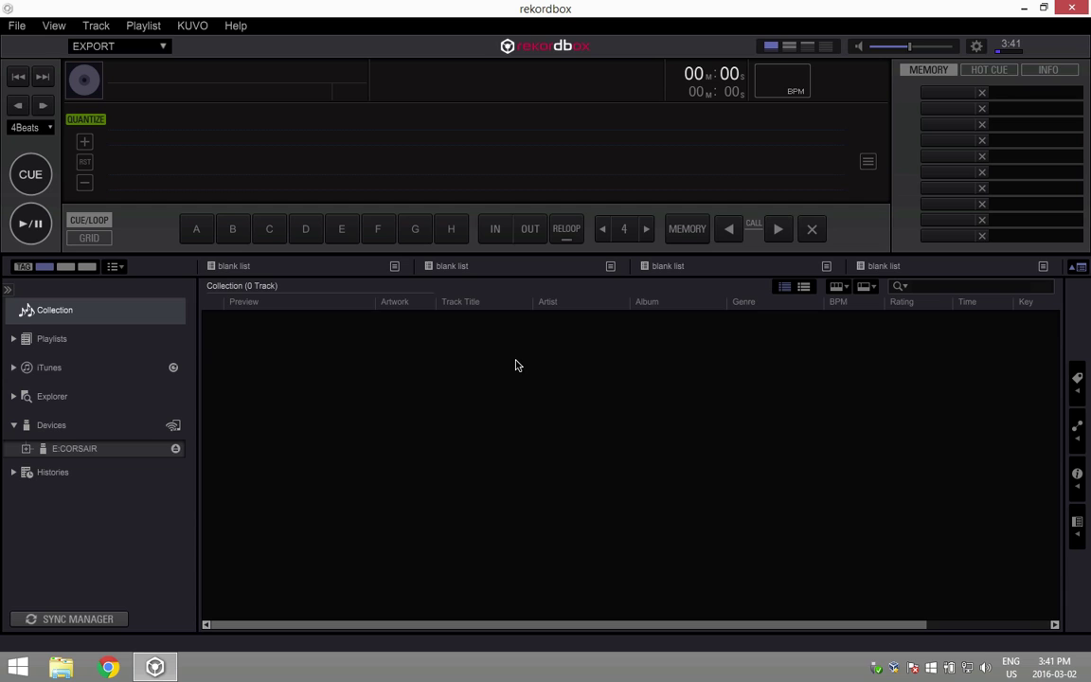
- Switch the master database drive to E: in the advanced preferences, and load Back To Paradise (Promo Only Intro Edit) into the player
click(17, 26)
click(38, 135)
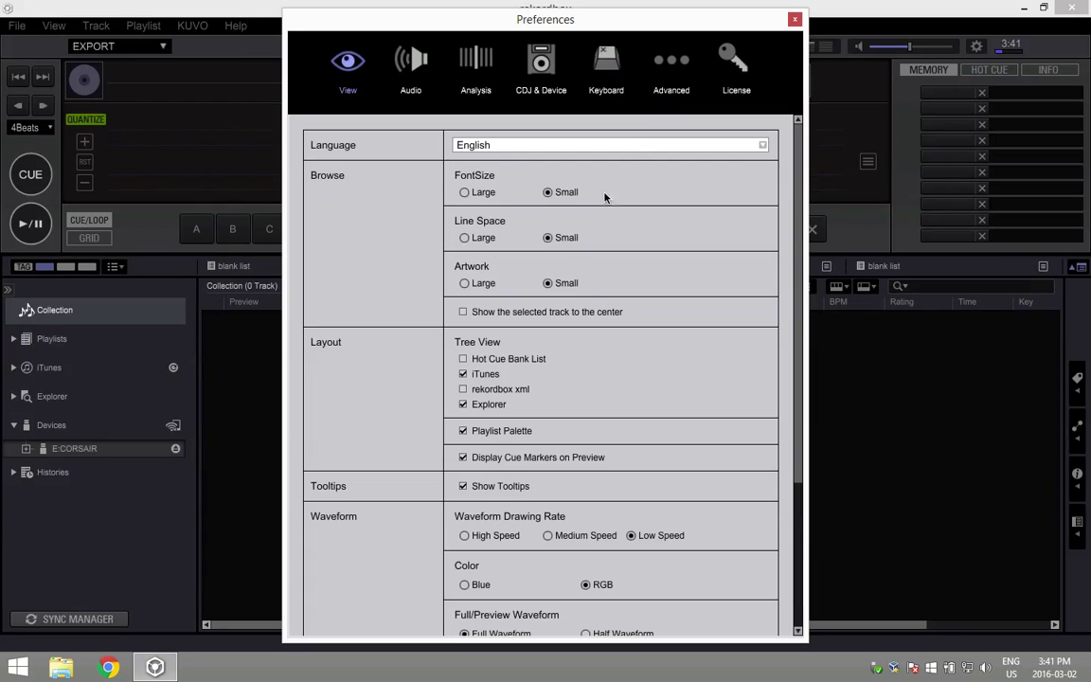
click(673, 69)
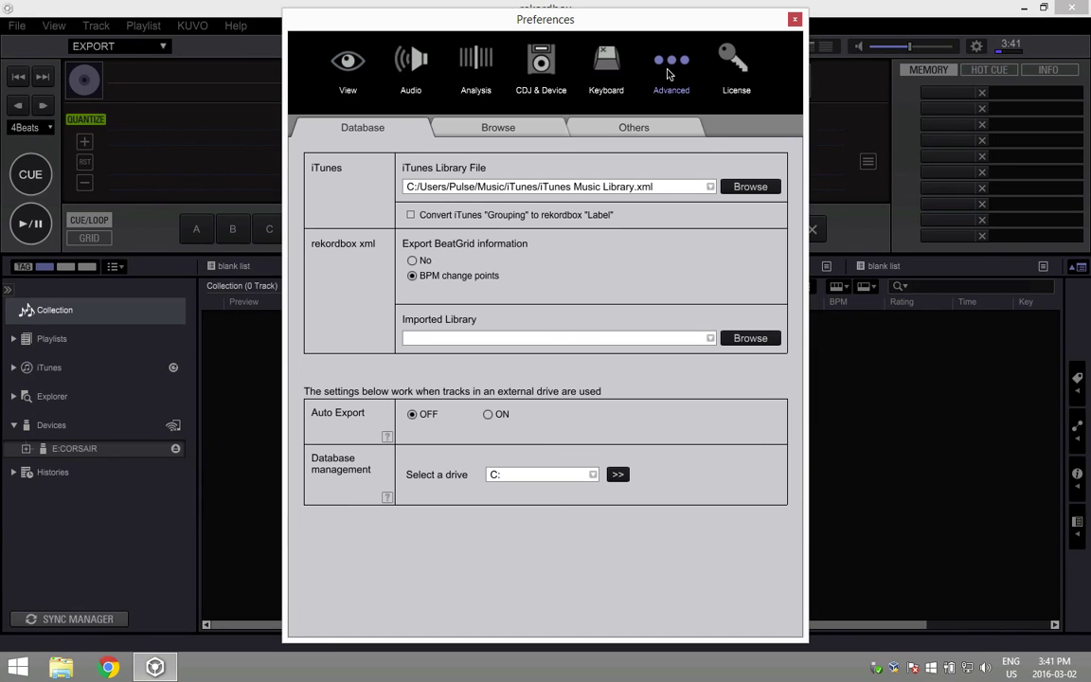
click(508, 477)
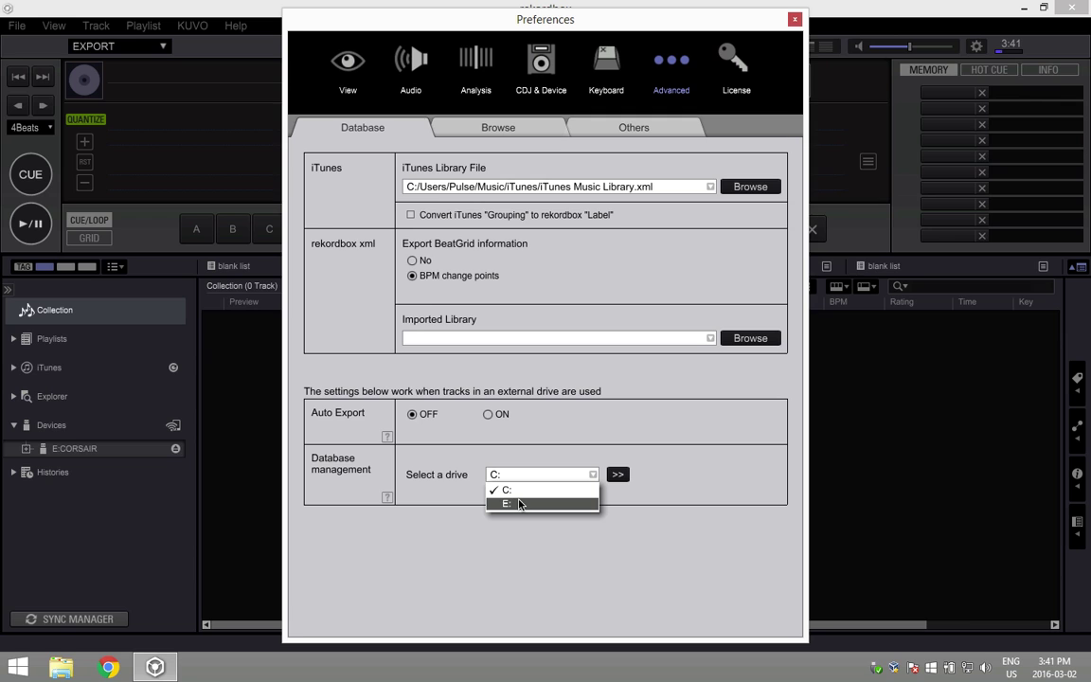
click(520, 504)
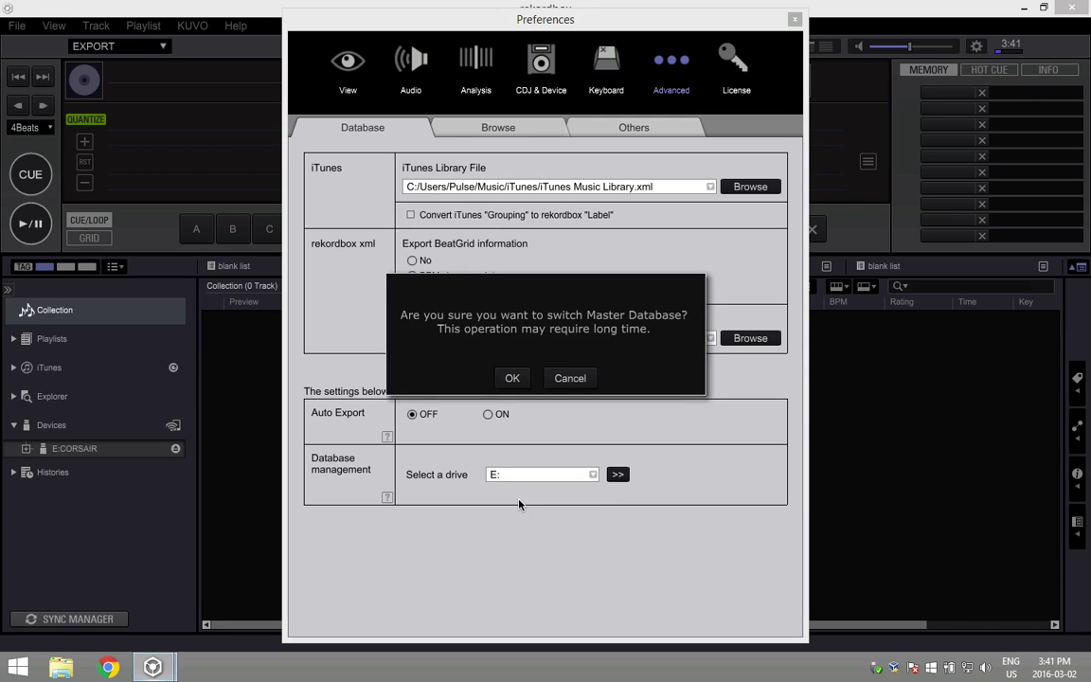
click(512, 378)
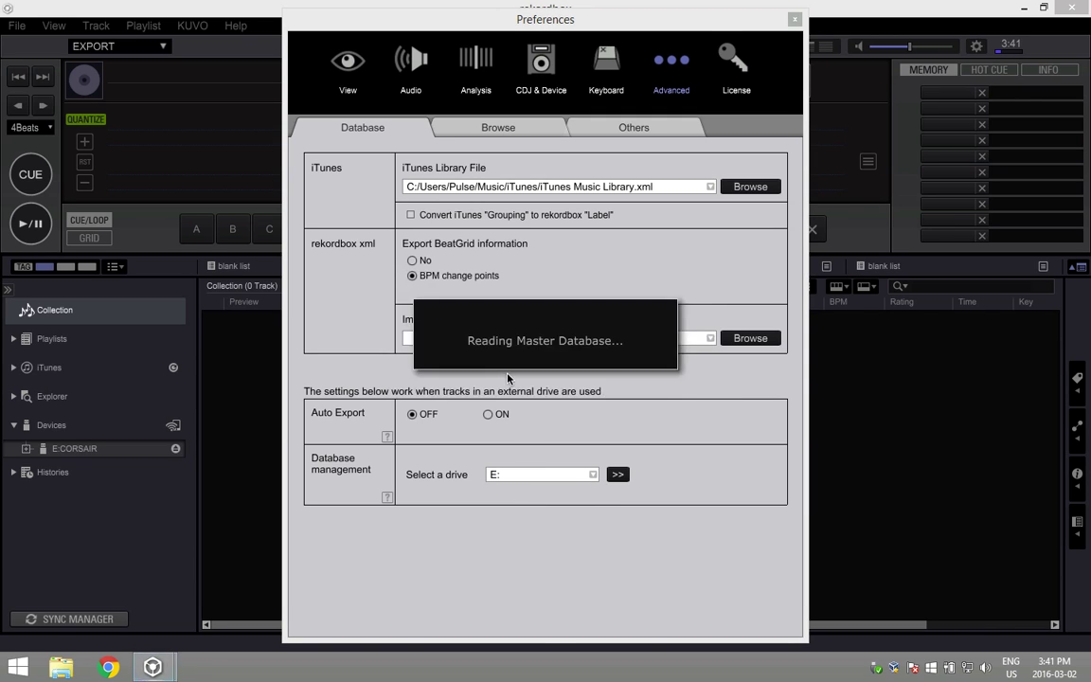
click(794, 19)
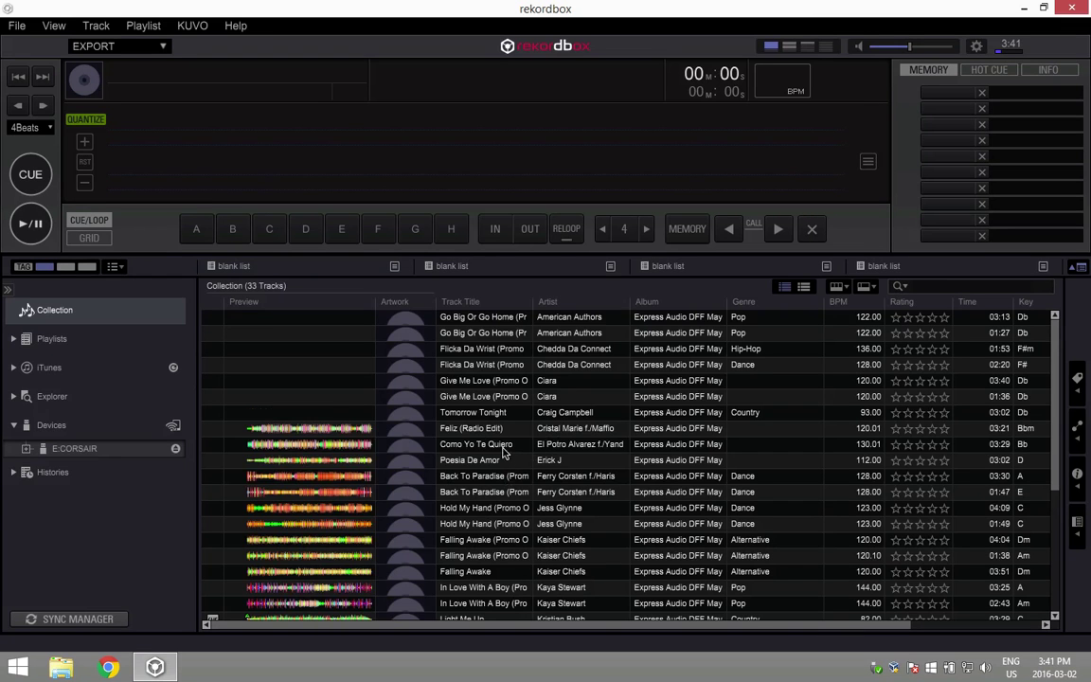
drag(476, 485, 403, 164)
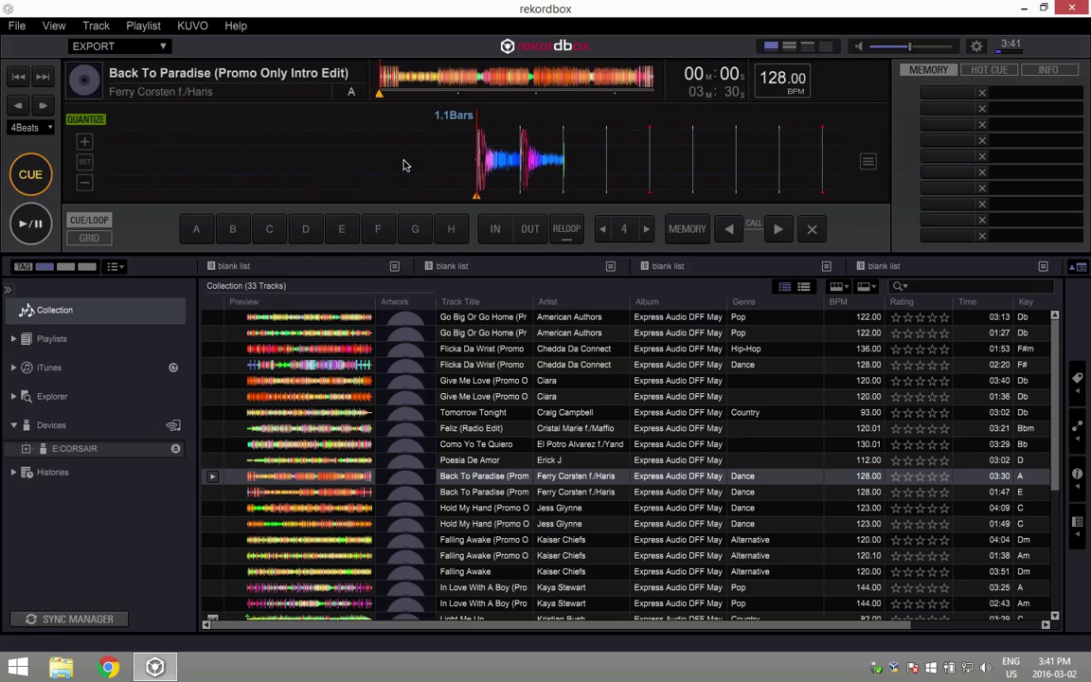
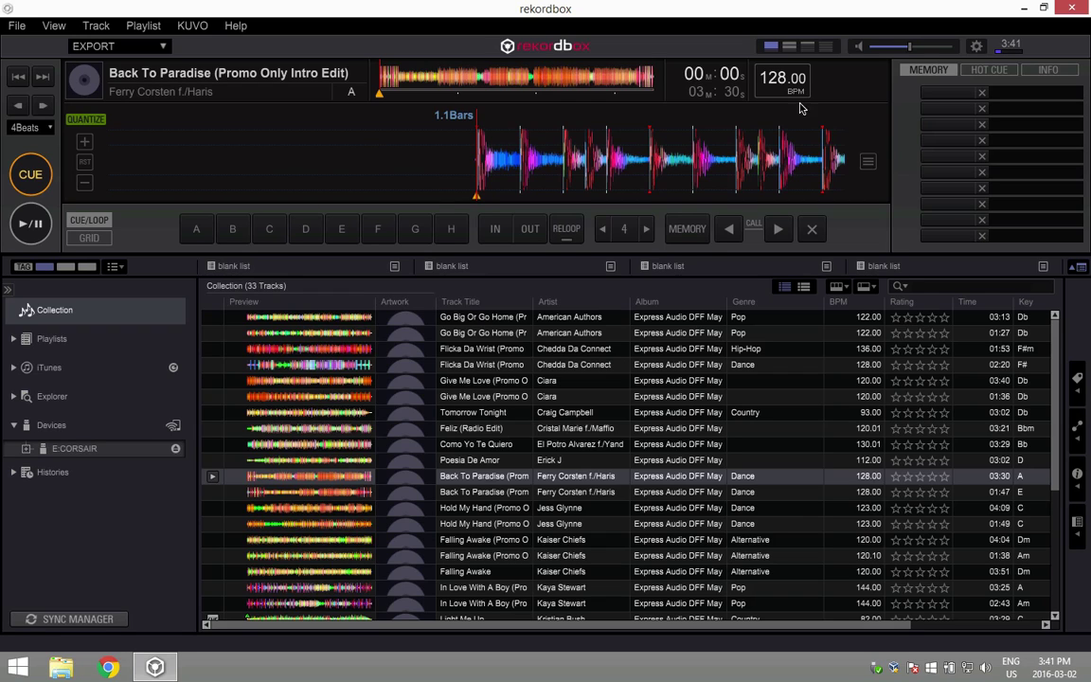
- Move the master database to drive C: in the advanced preferences, replacing the database already there, and quit rekordbox
click(976, 46)
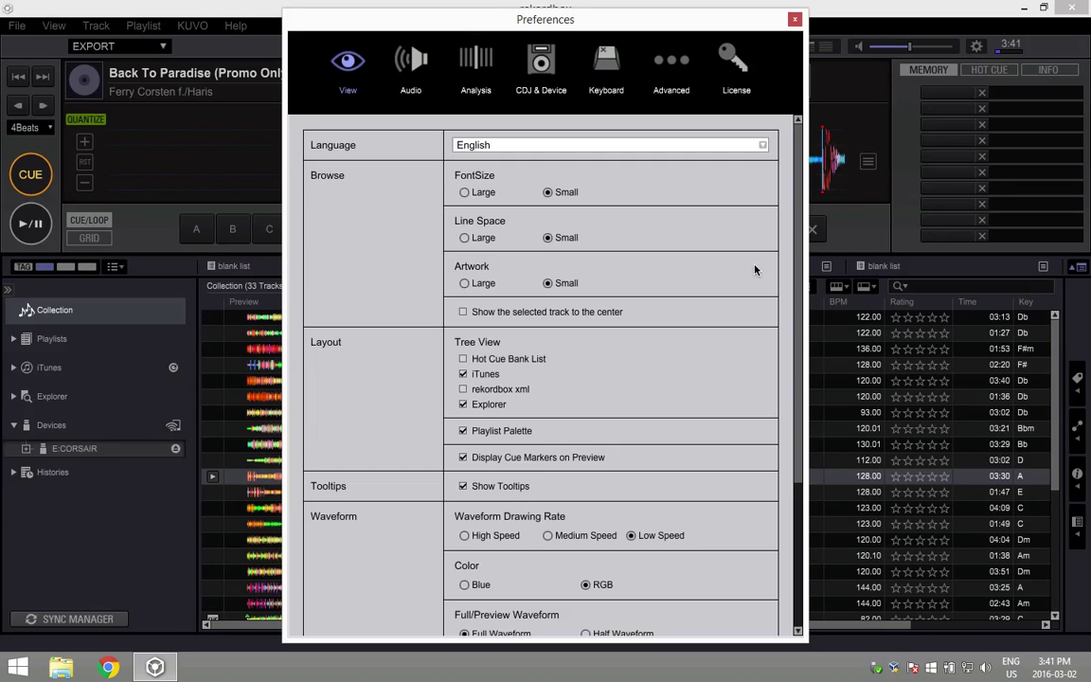
click(663, 76)
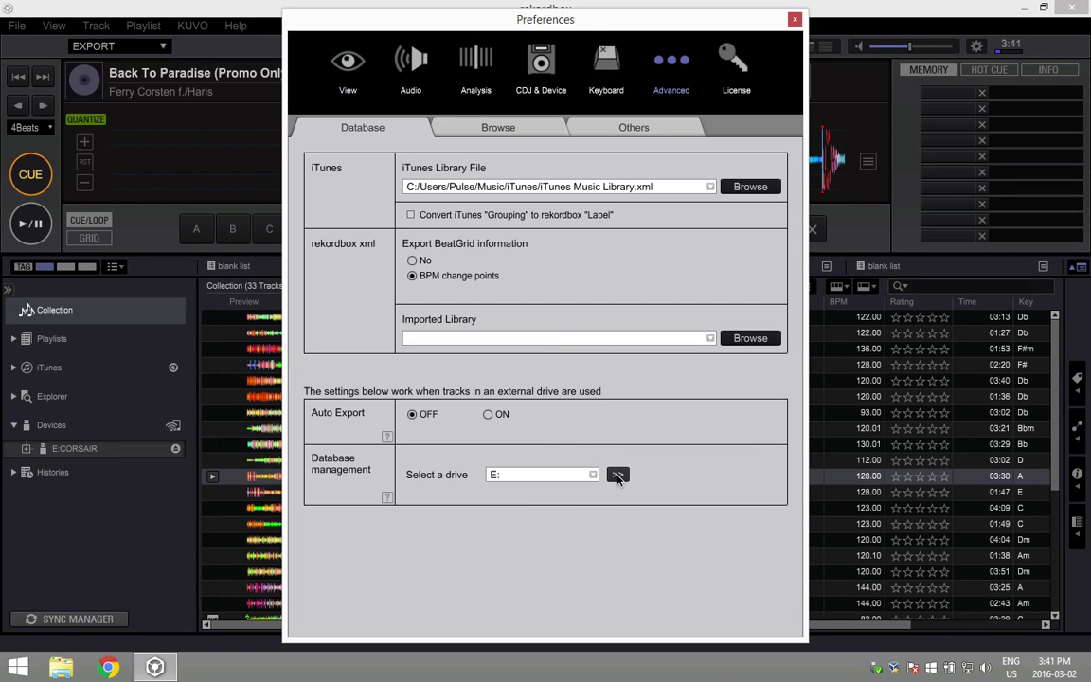
click(618, 474)
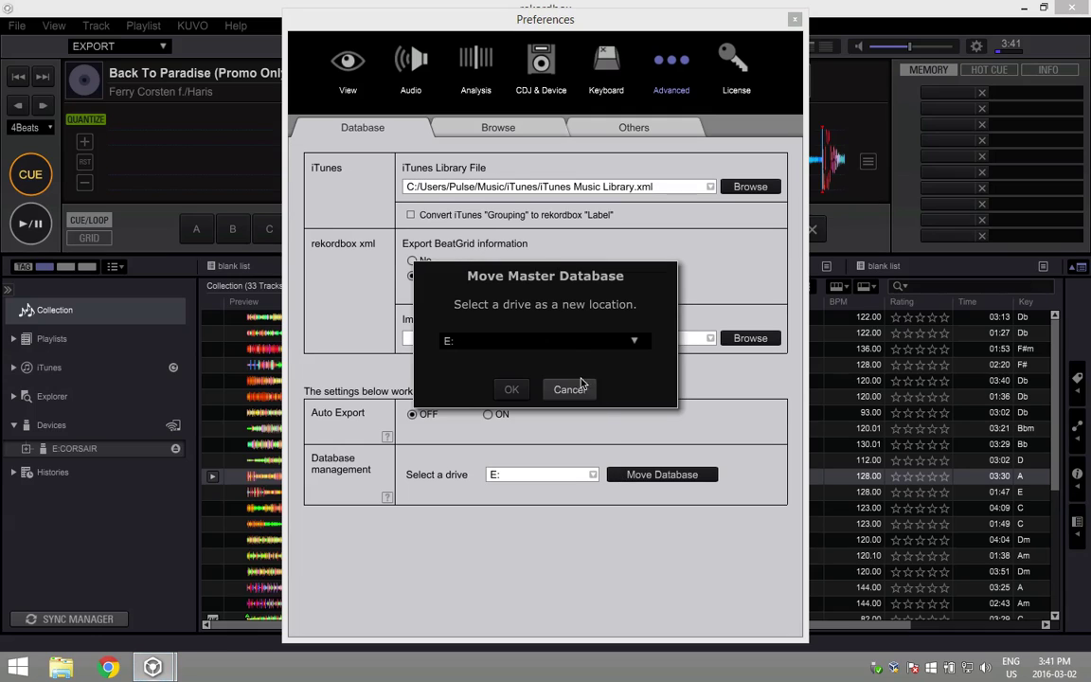
click(569, 343)
click(560, 360)
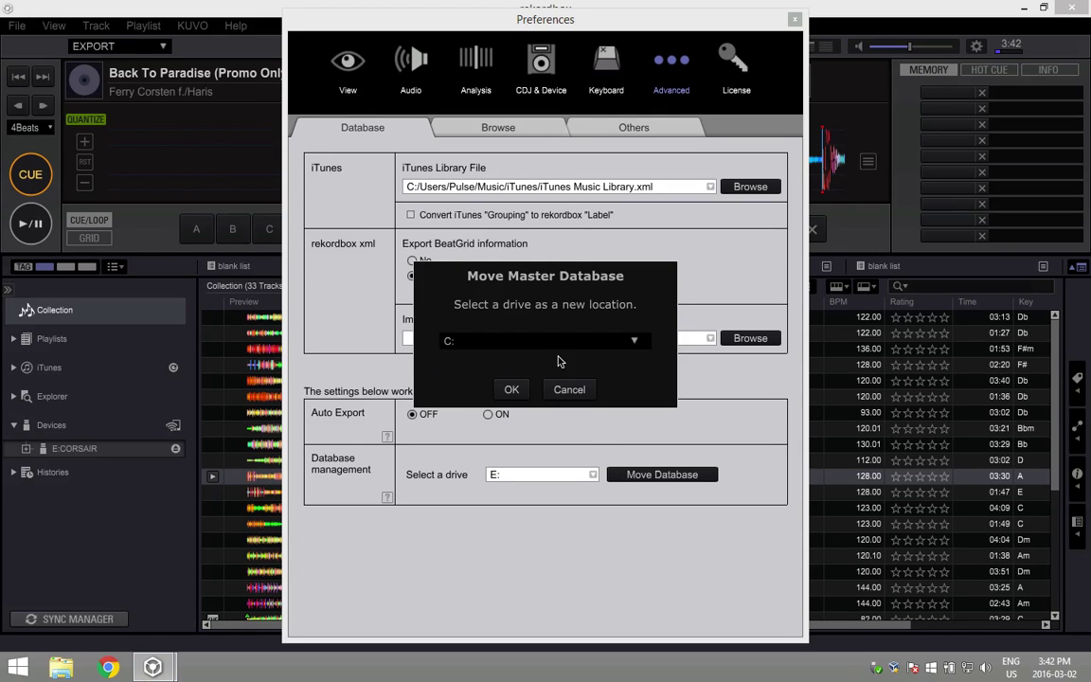
click(511, 388)
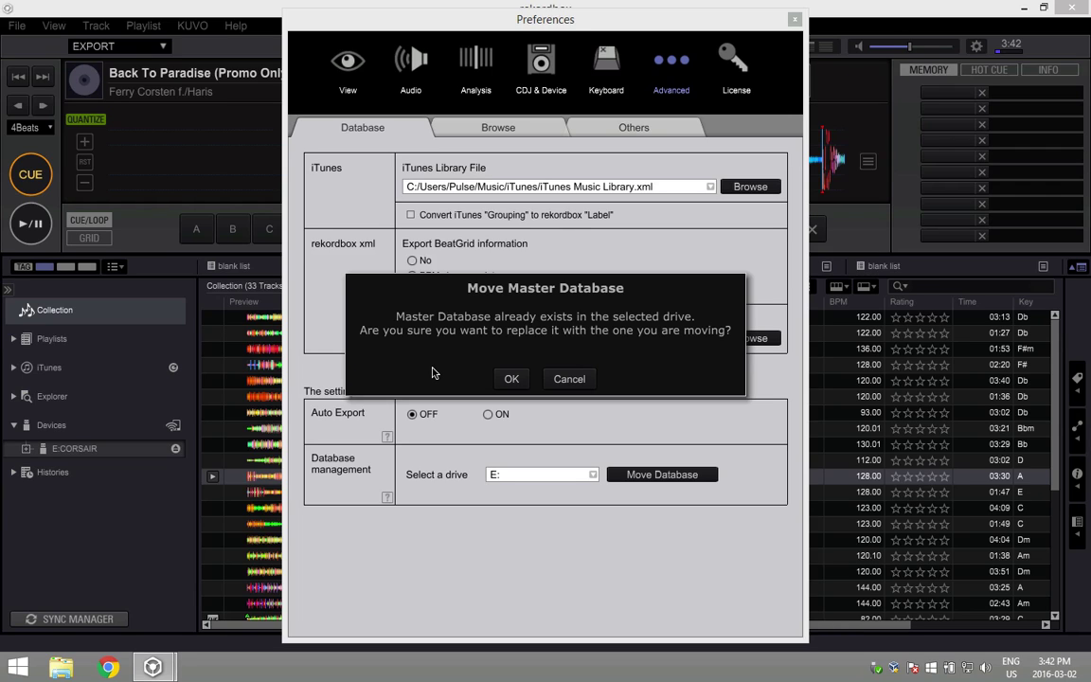
click(510, 379)
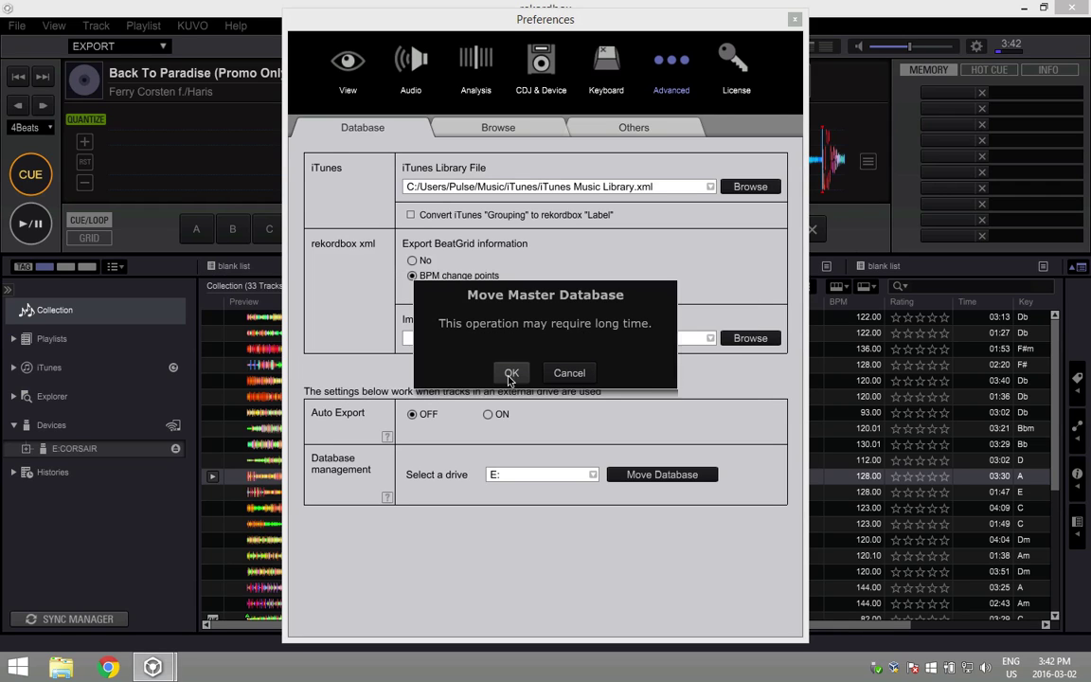
click(511, 376)
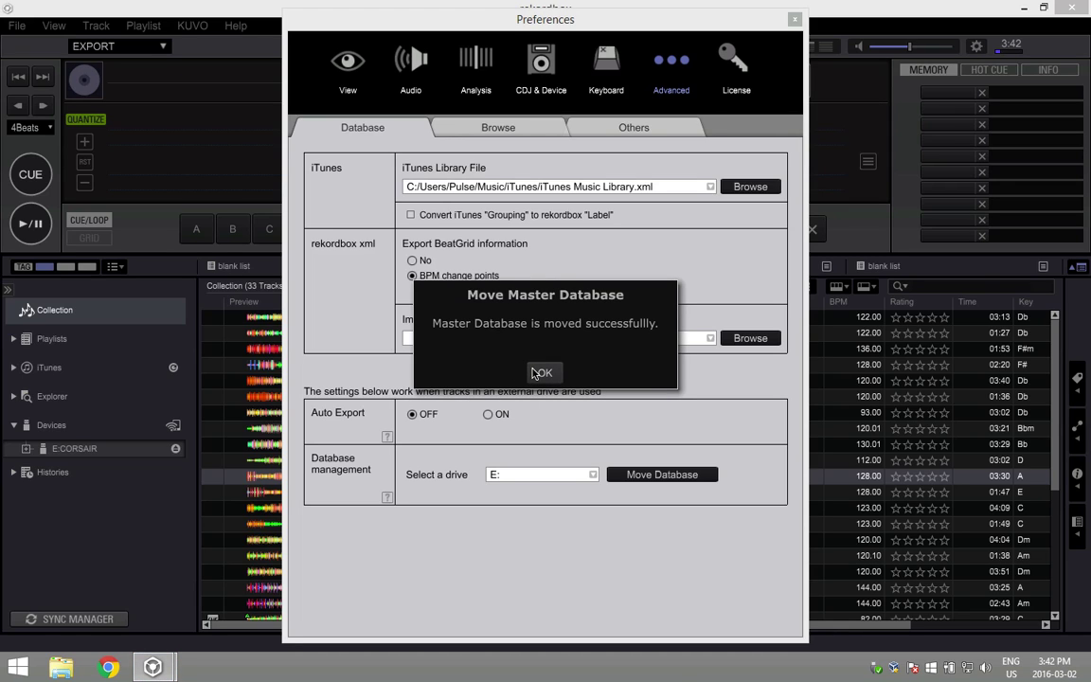
click(538, 373)
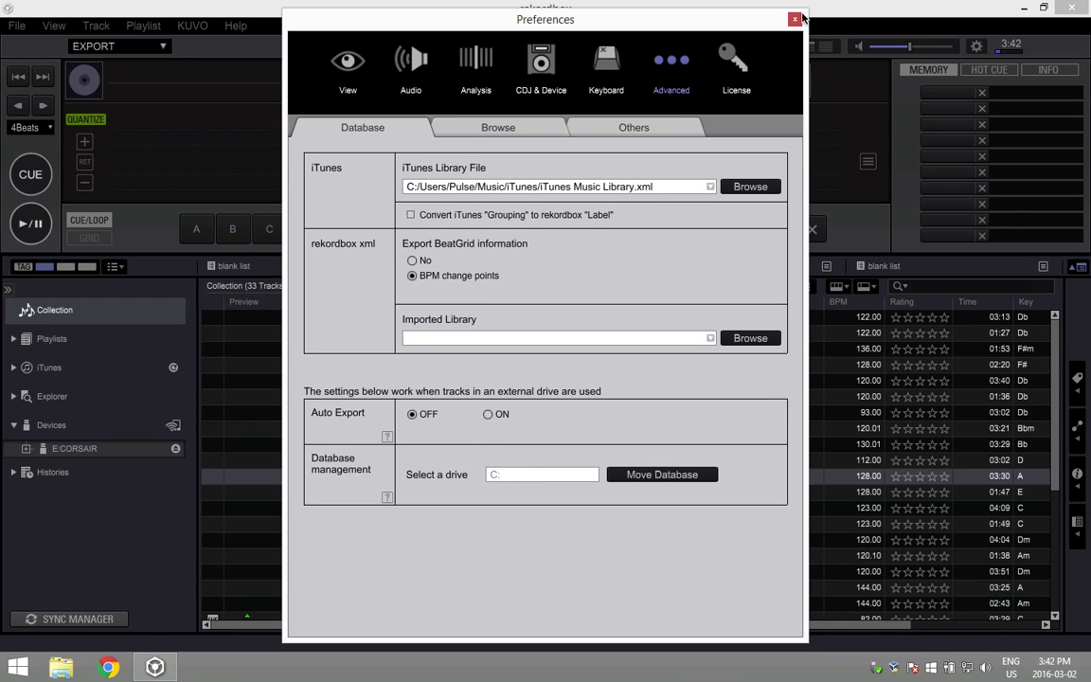
key(alt+F4)
key(alt+F4)
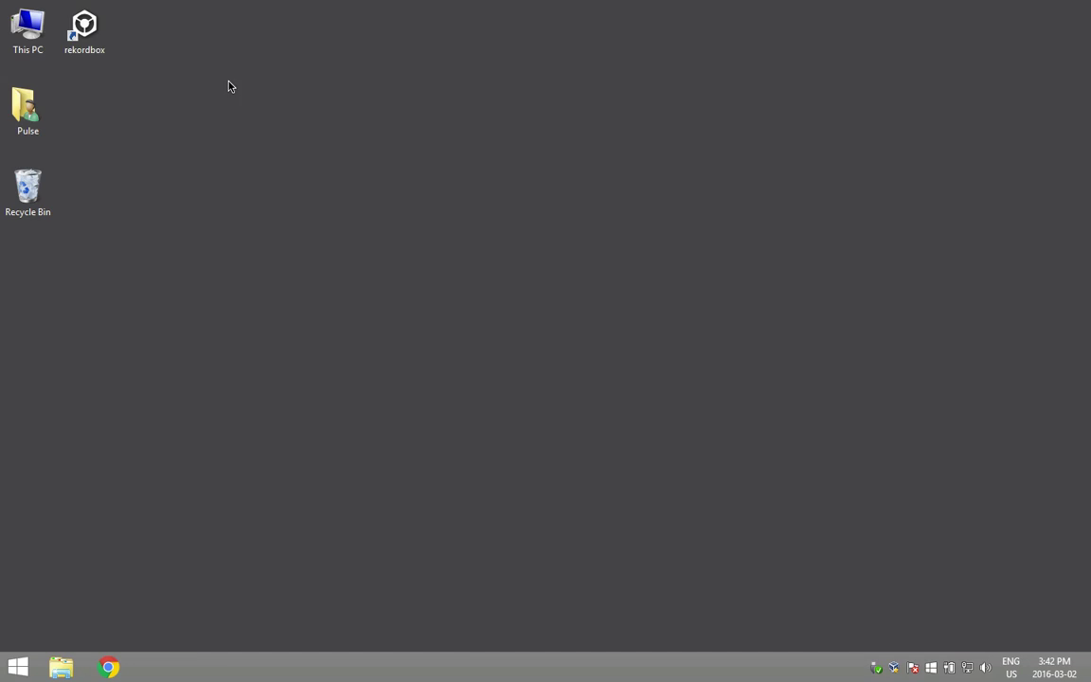
- Open the local home folder's Music folder and CORSAIR (E:)'s Music folder in two separate File Explorer windows
double_click(28, 29)
double_click(25, 104)
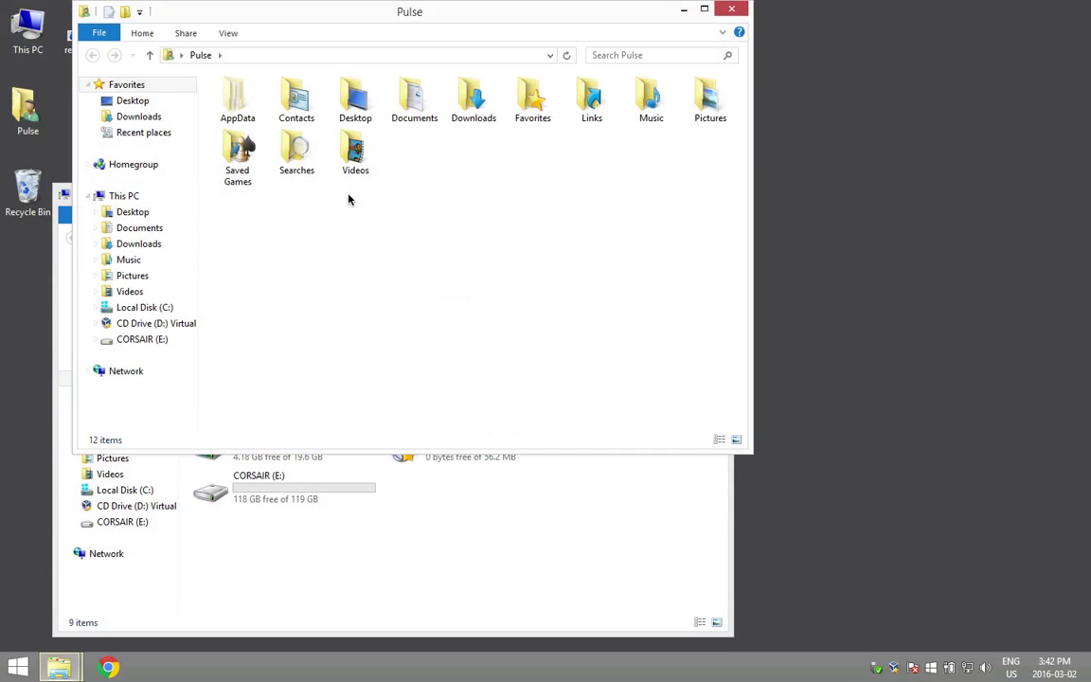
drag(348, 5, 692, 47)
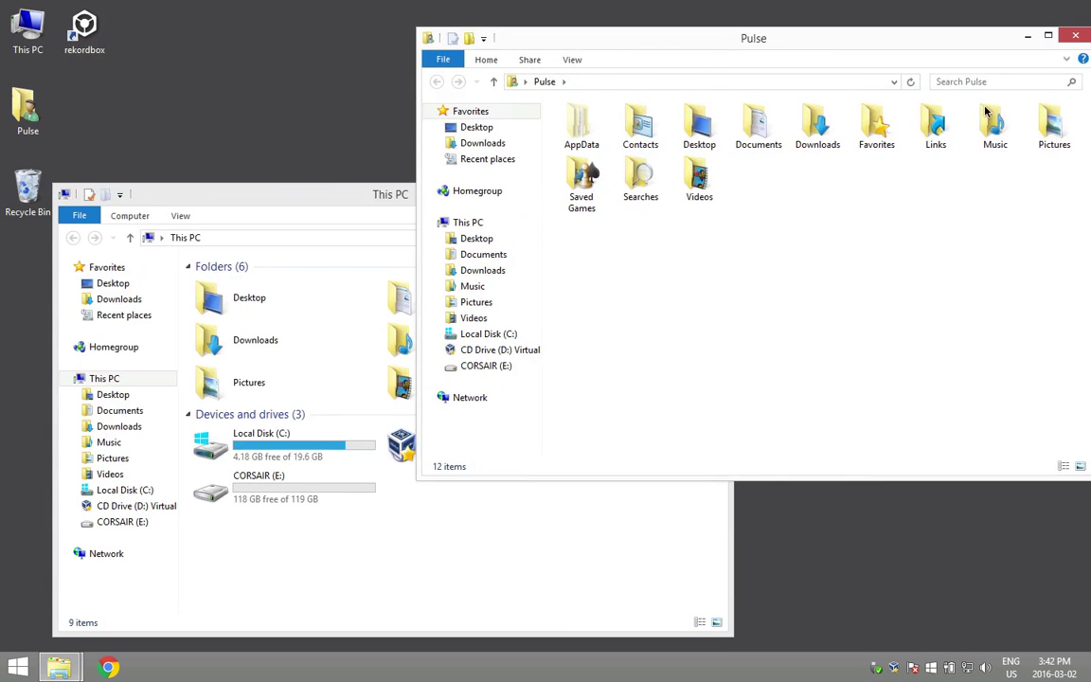
double_click(995, 123)
click(339, 534)
double_click(304, 494)
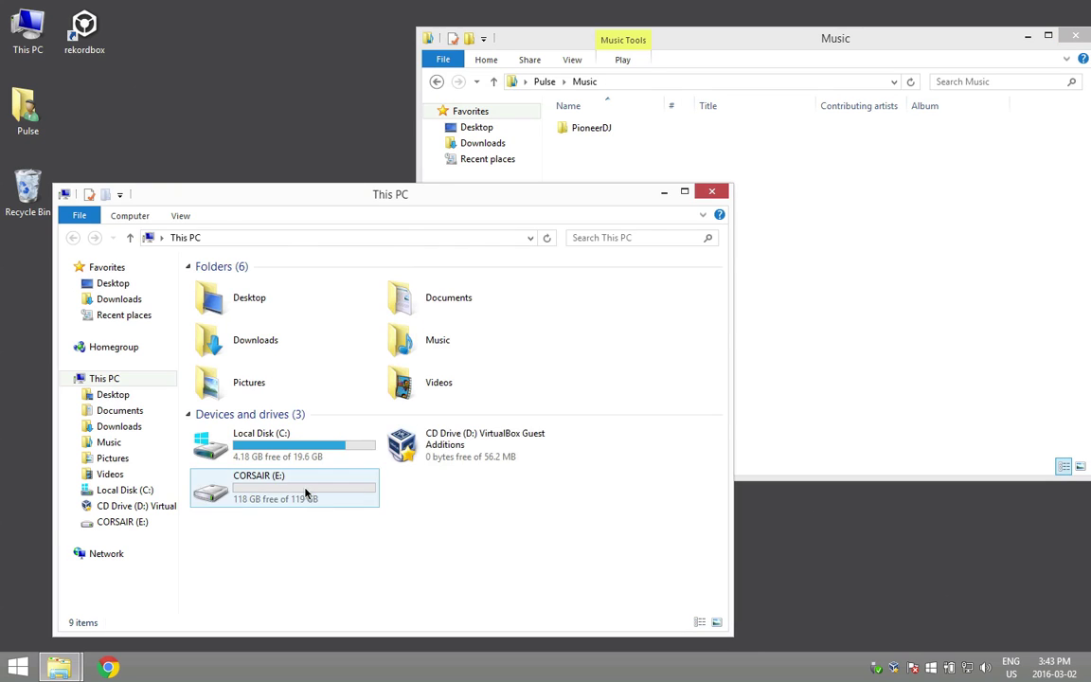
double_click(225, 347)
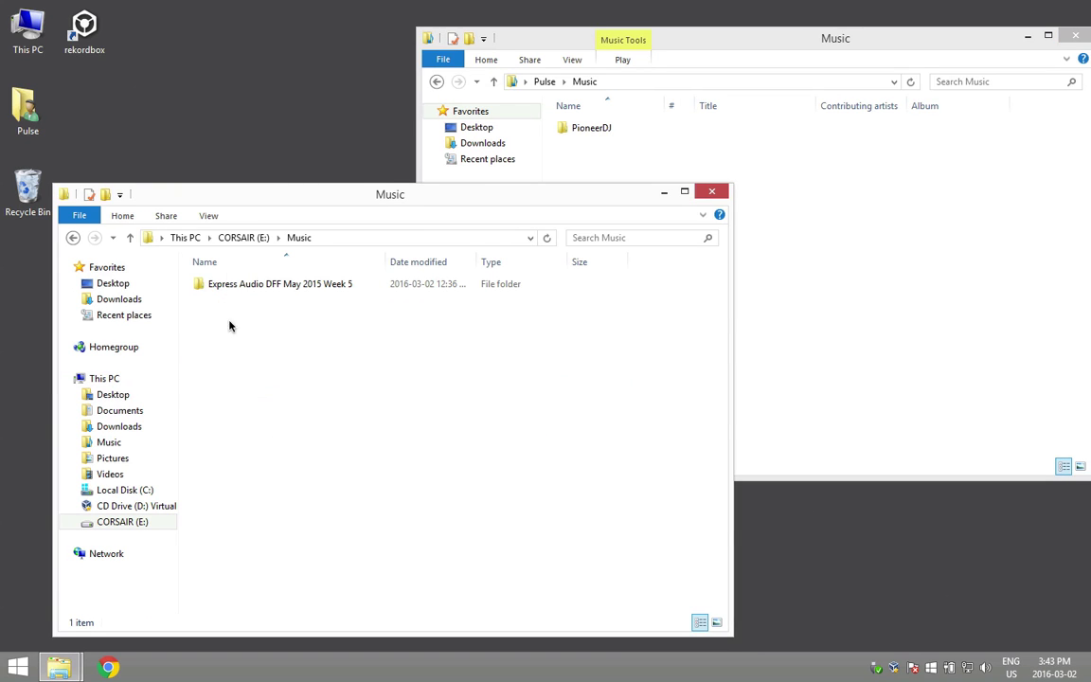
- Copy the Express Audio DFF May 2015 Week 5 folder from CORSAIR to the local Music folder and delete the original from CORSAIR
click(225, 284)
drag(301, 302, 911, 326)
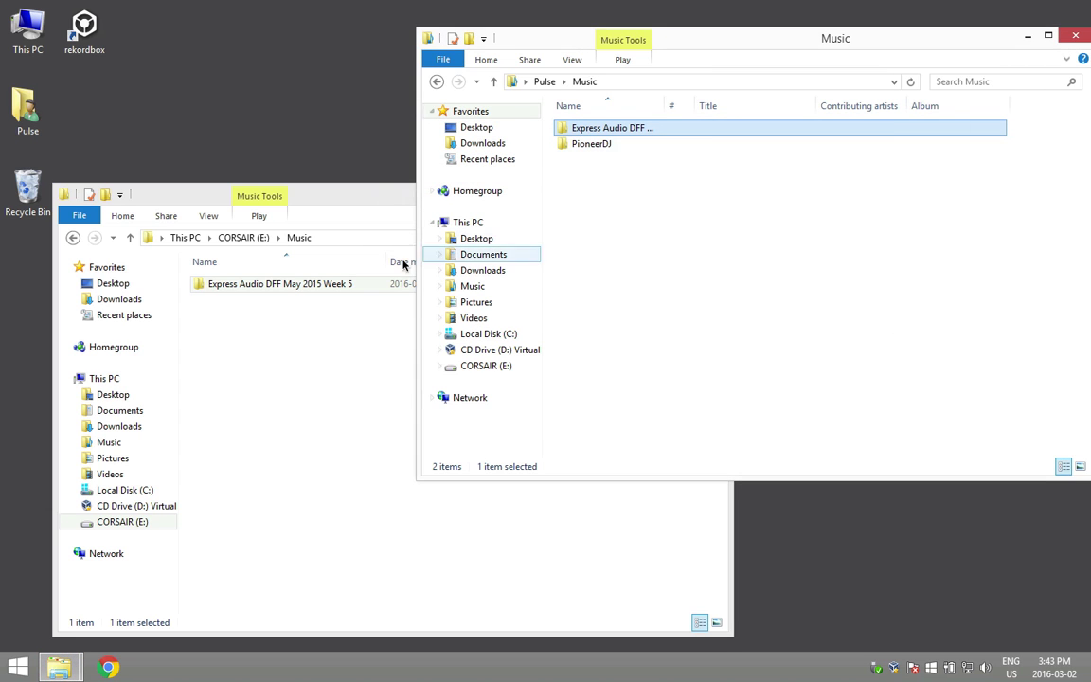
right_click(308, 284)
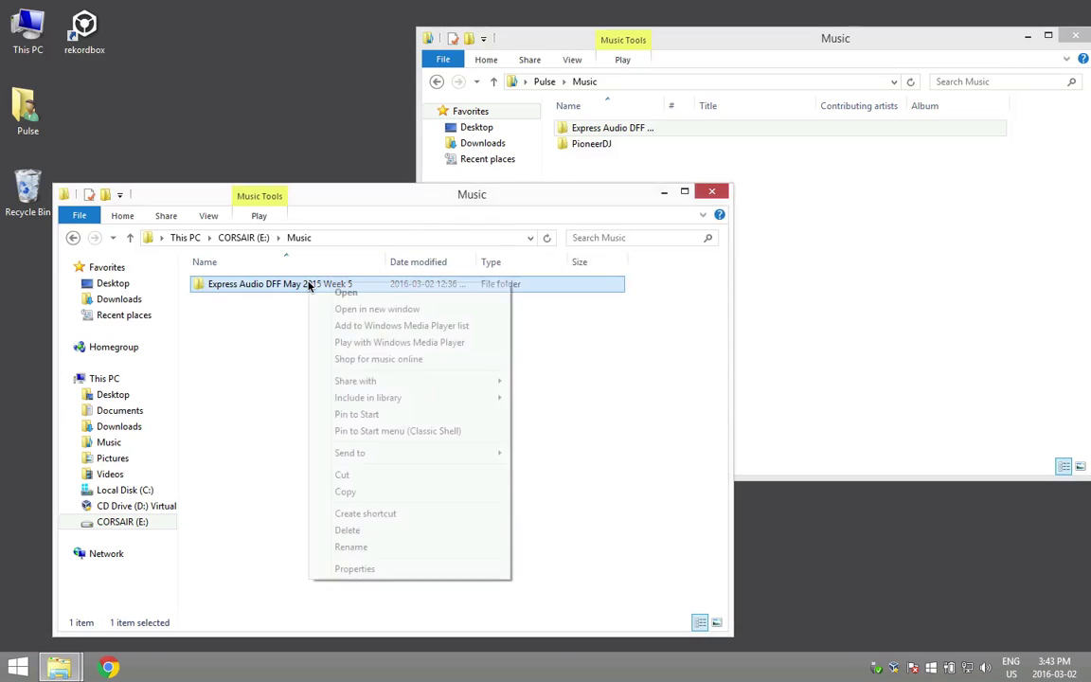
click(397, 530)
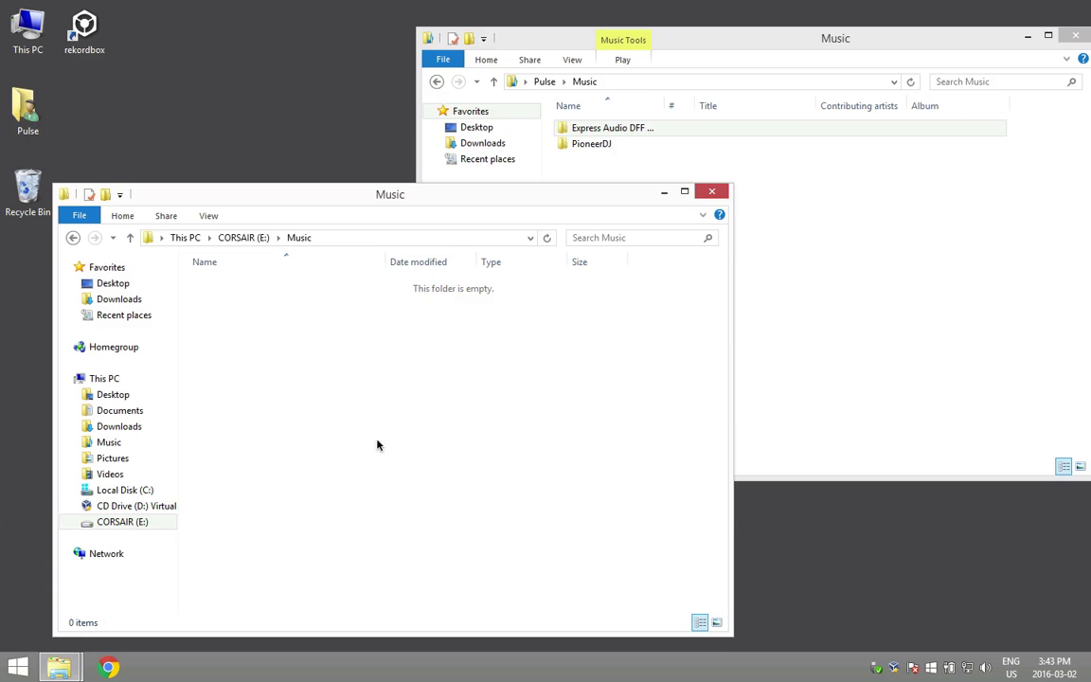
click(711, 191)
click(1075, 35)
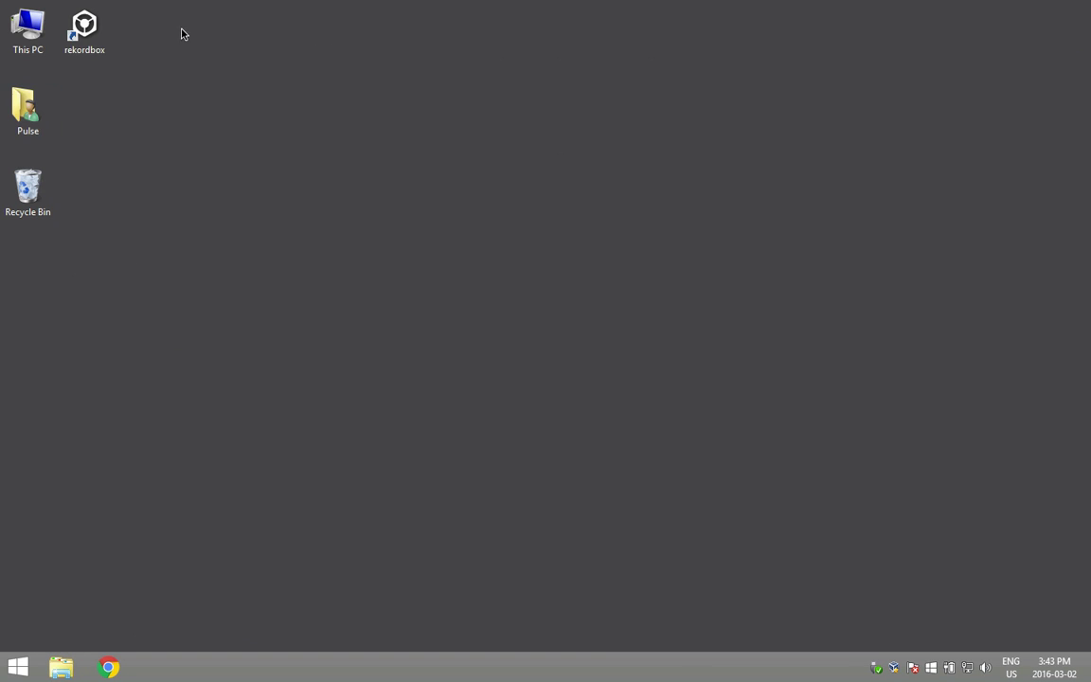
- Launch rekordbox and check the Flicka Da Wrist and Como Yo Te Quiero tracks in the Collection for missing files
click(85, 29)
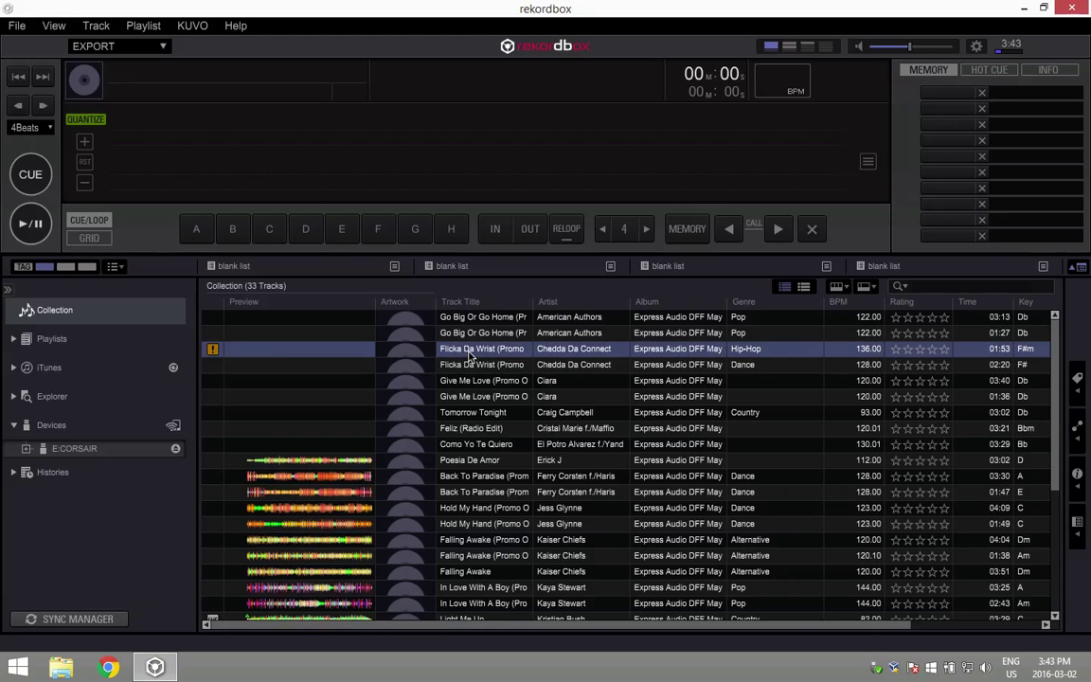
click(492, 445)
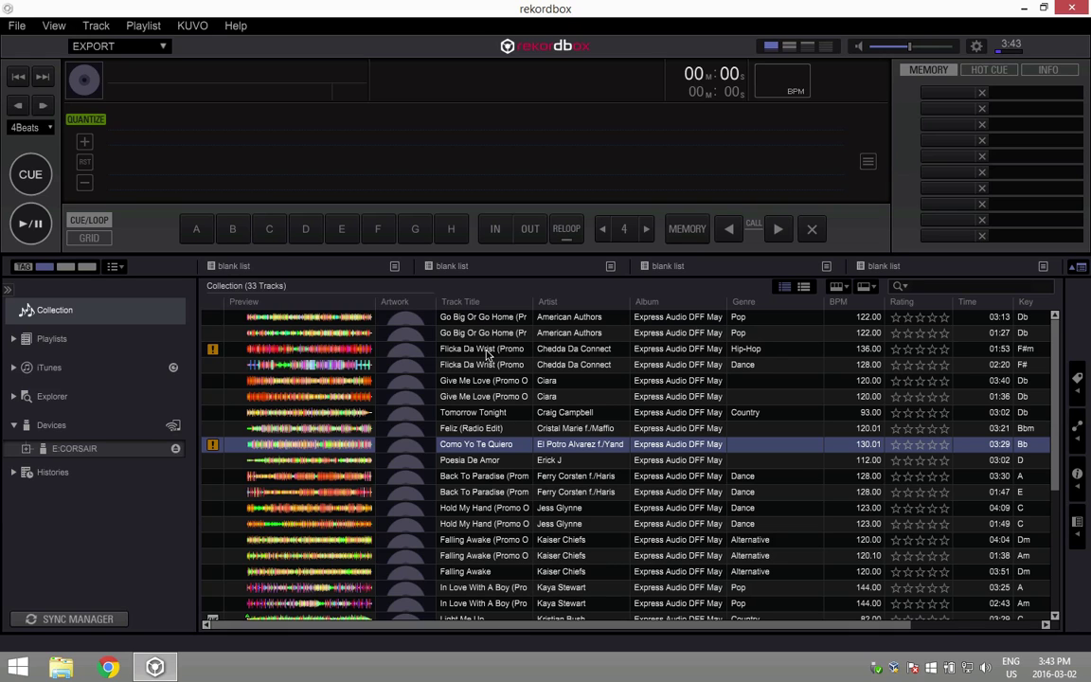
- Relocate all Collection tracks using American Authors - Go Big Or Go Home (Promo Only Intro Edit).mp3 in the local Music folder, including the other missing files
key(ctrl+a)
scroll(493, 353, down, 5)
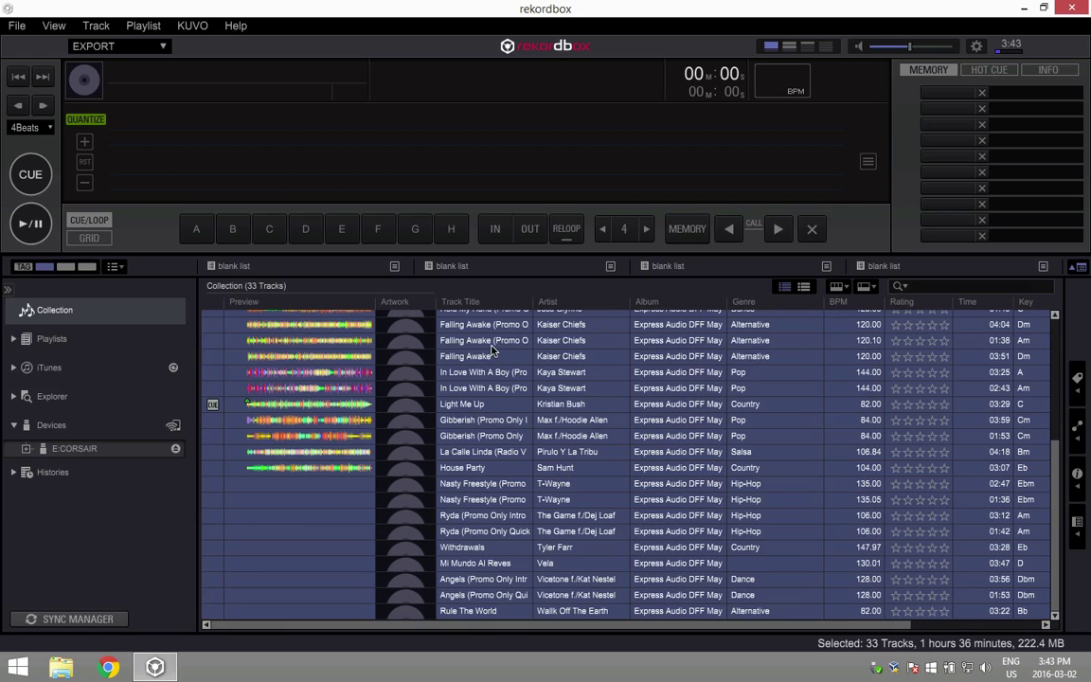
right_click(494, 346)
click(530, 335)
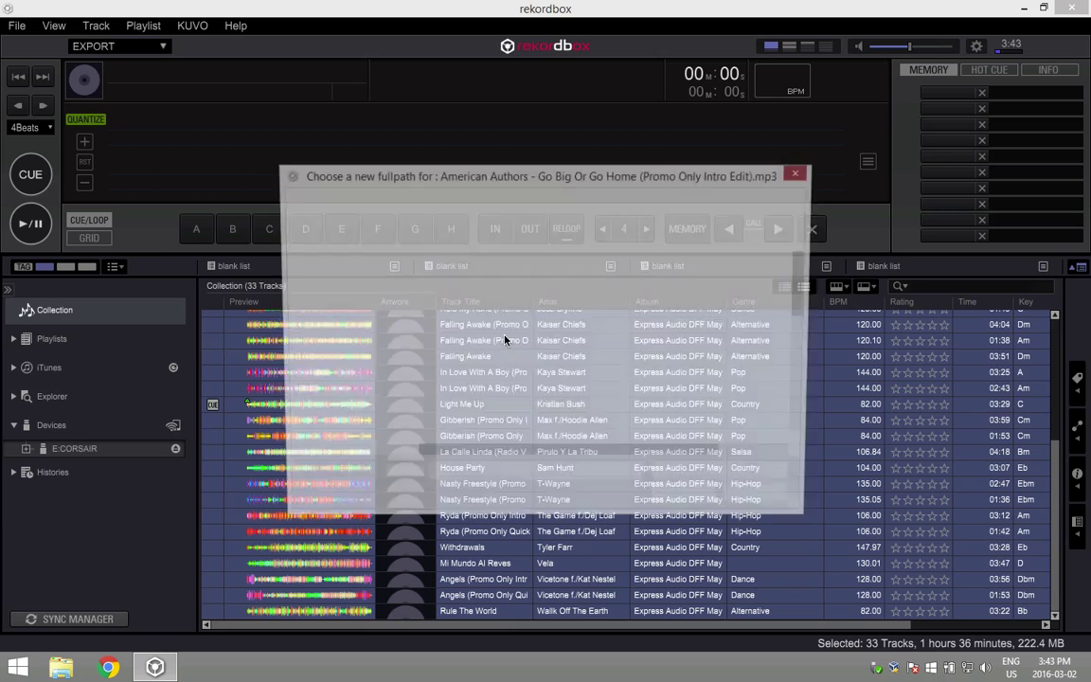
click(483, 273)
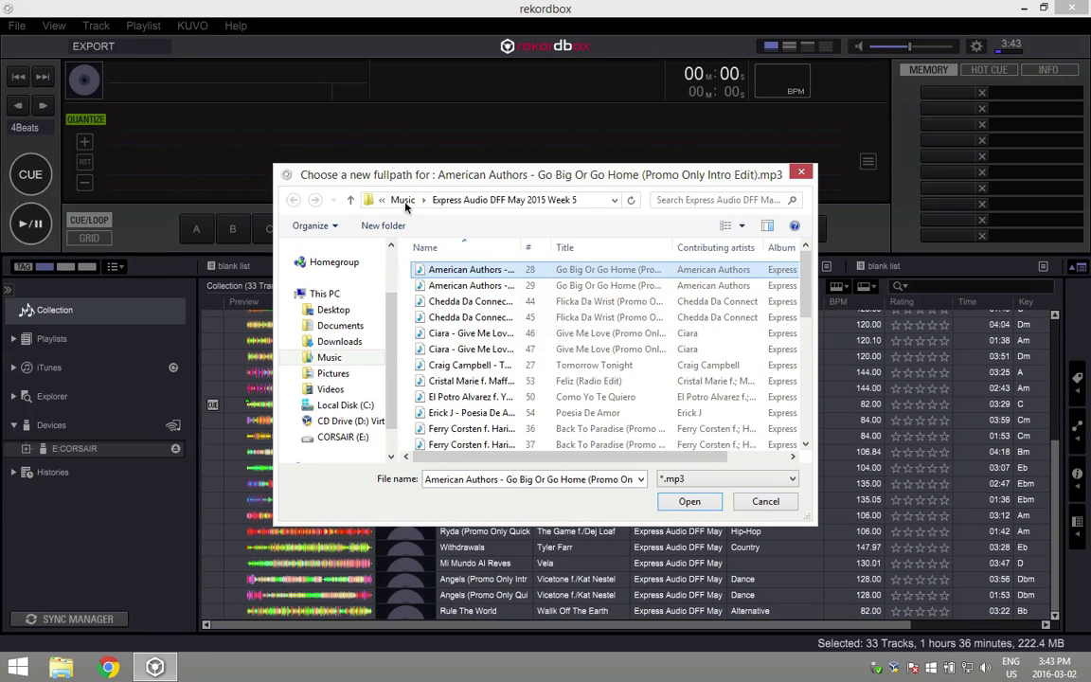
click(690, 501)
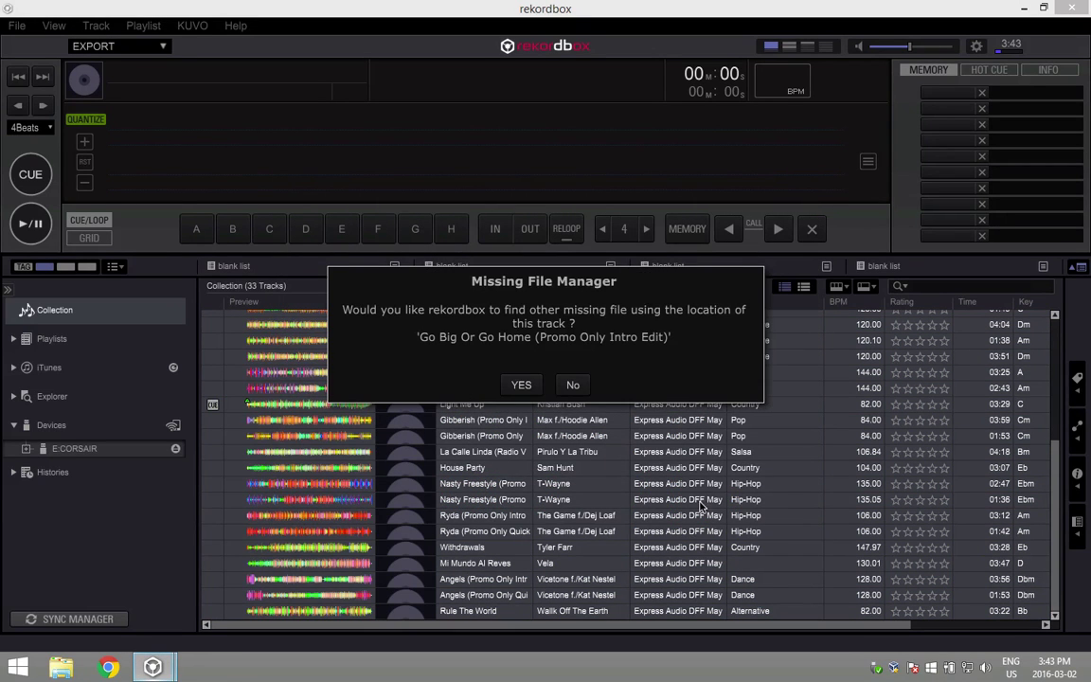
click(521, 383)
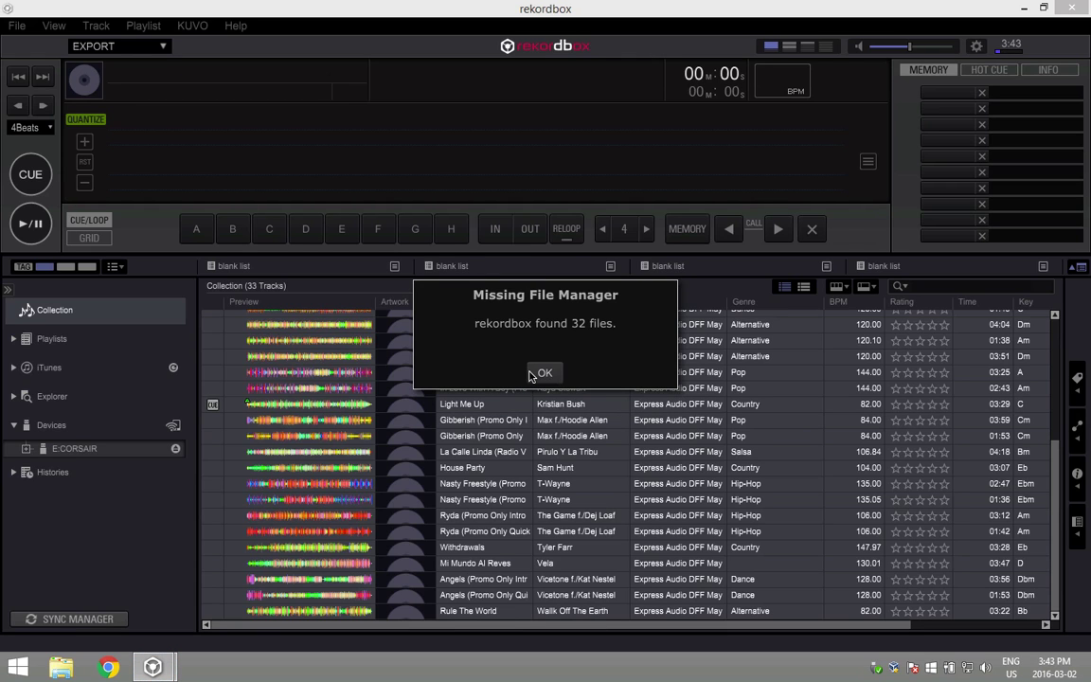
click(537, 374)
- Load In Love With A Boy (Promo Only Quick Edit) into the player, play it briefly, and return to the cue point
click(505, 387)
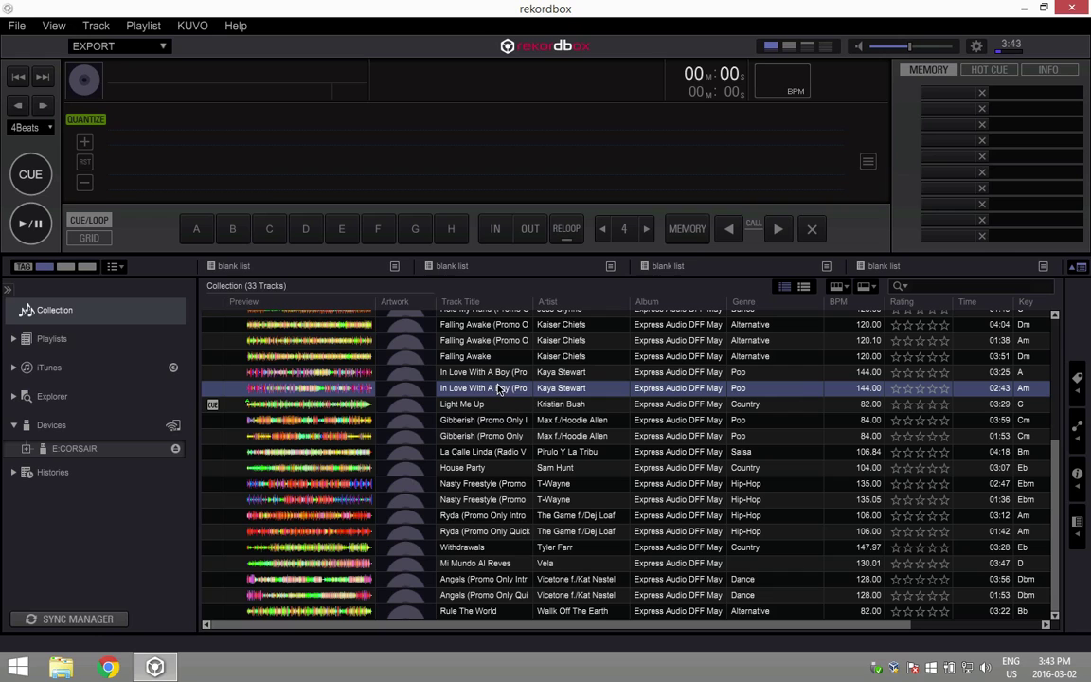
drag(496, 389, 343, 173)
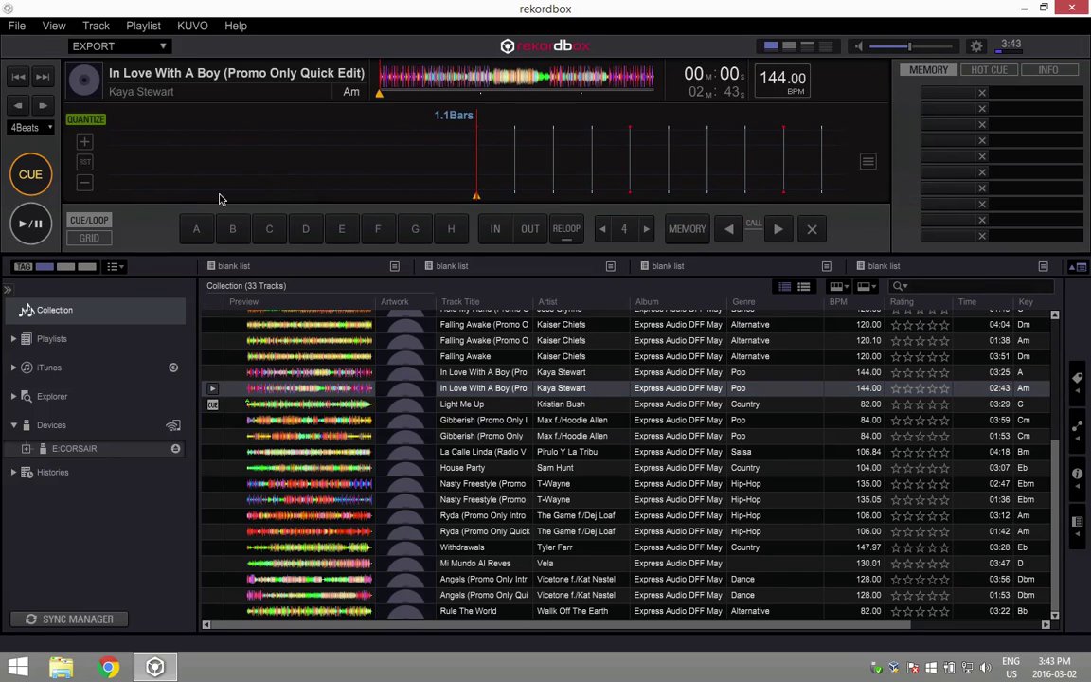
click(42, 224)
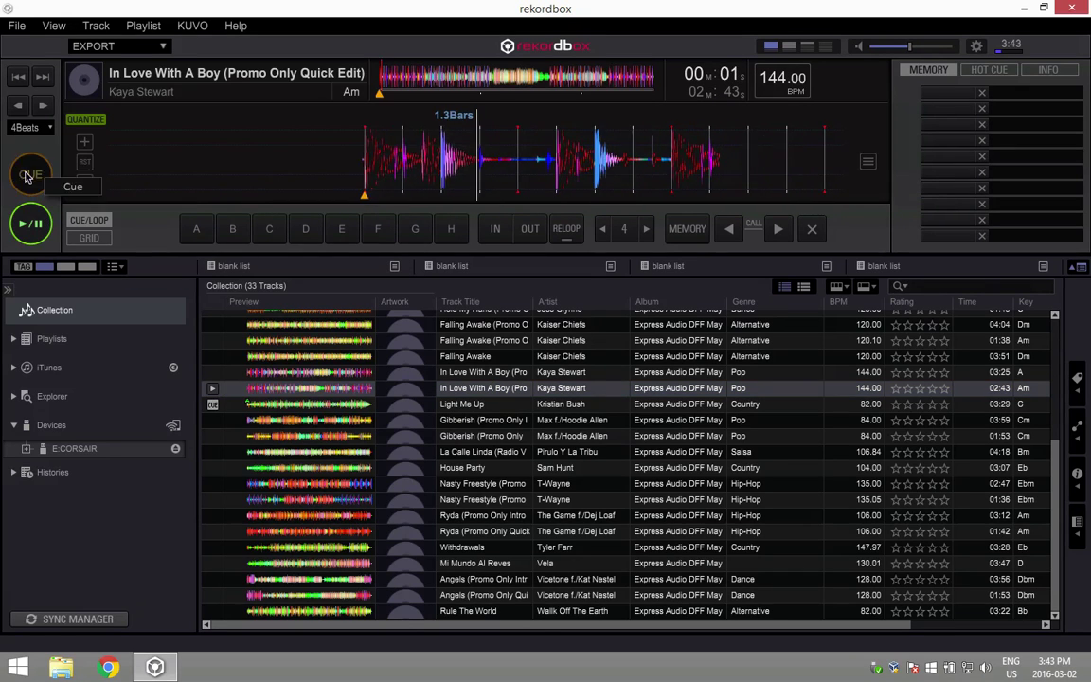
click(29, 176)
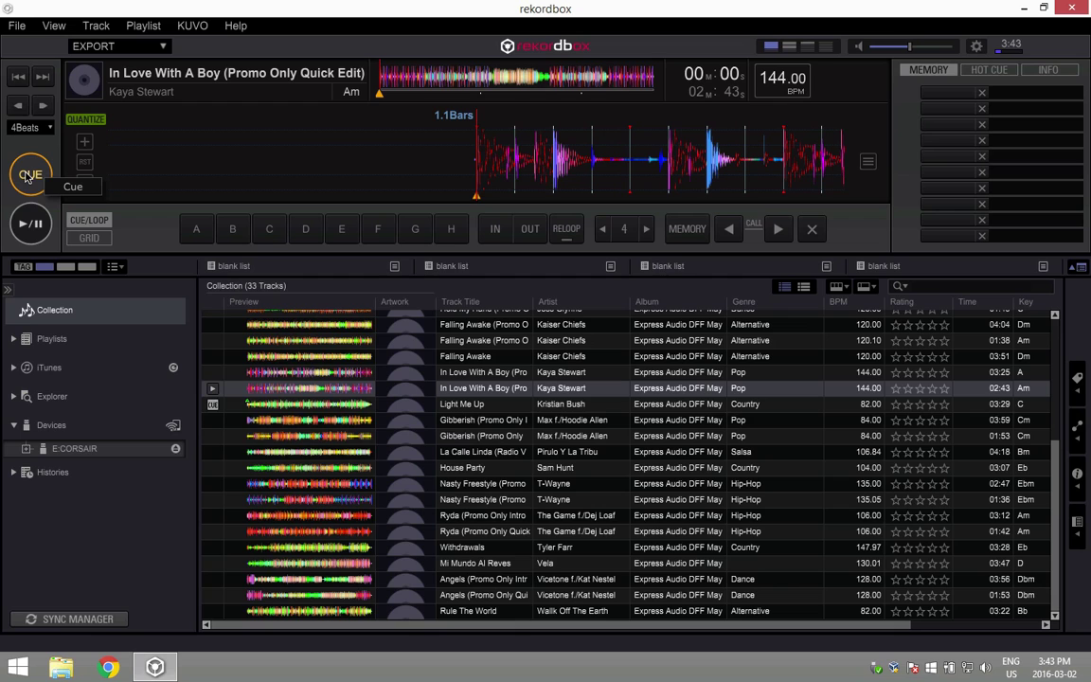